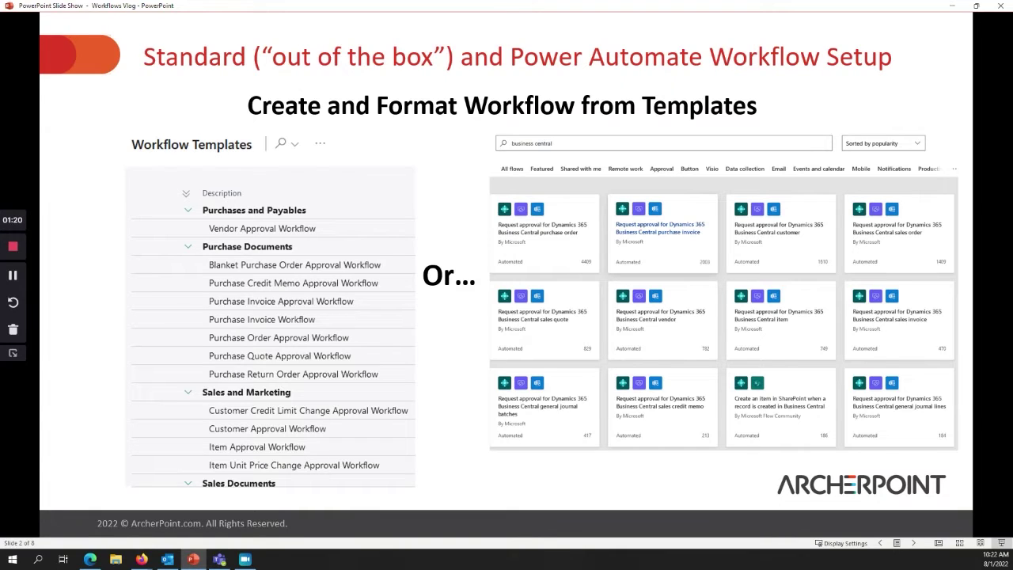
pyautogui.click(913, 544)
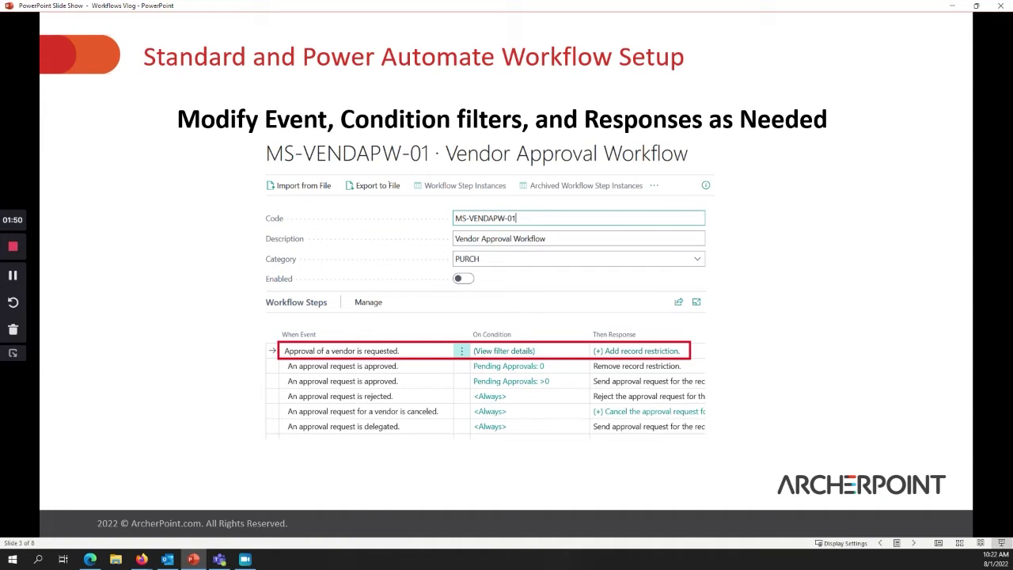
pyautogui.click(914, 544)
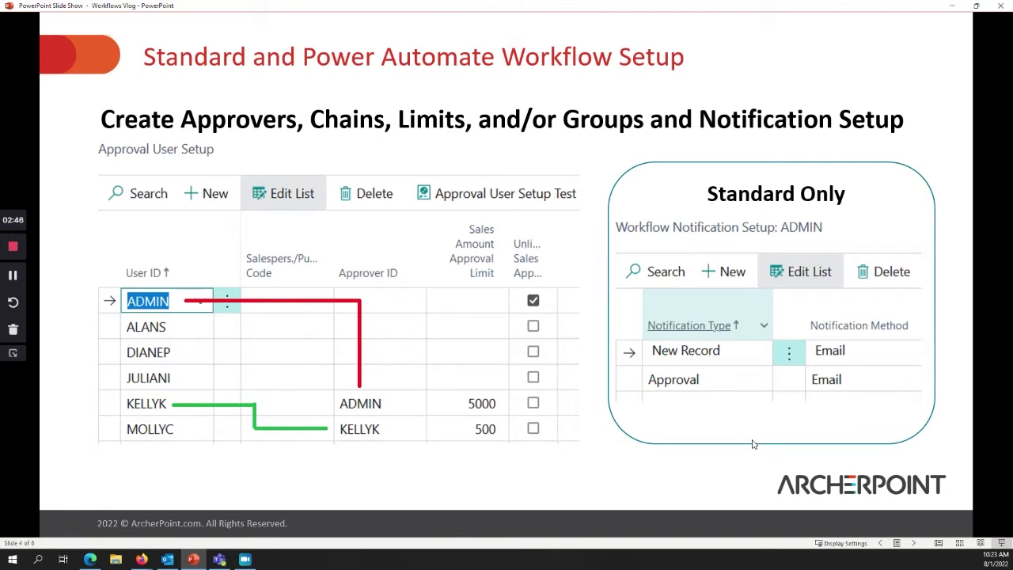
pyautogui.click(913, 544)
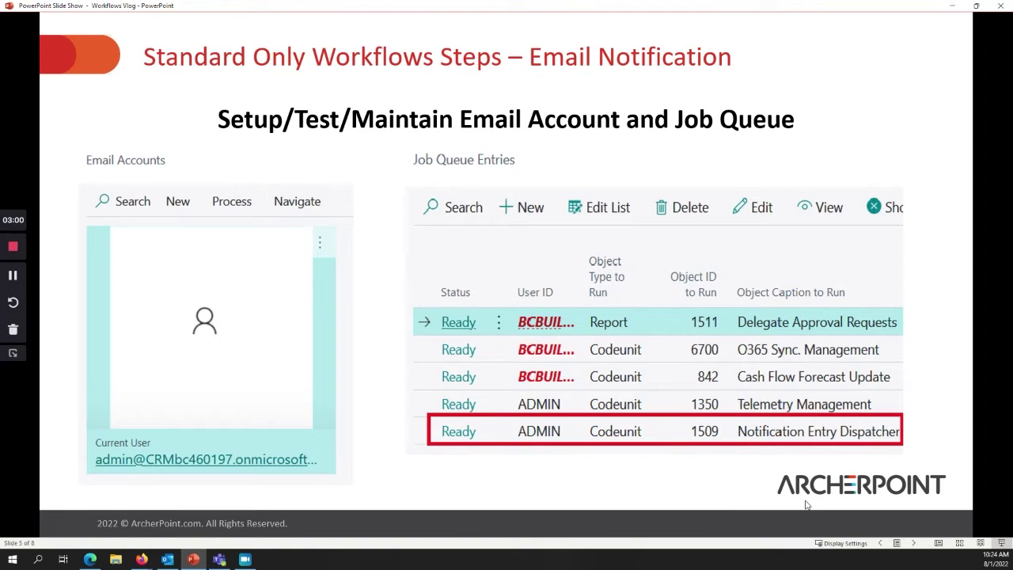
pyautogui.click(914, 543)
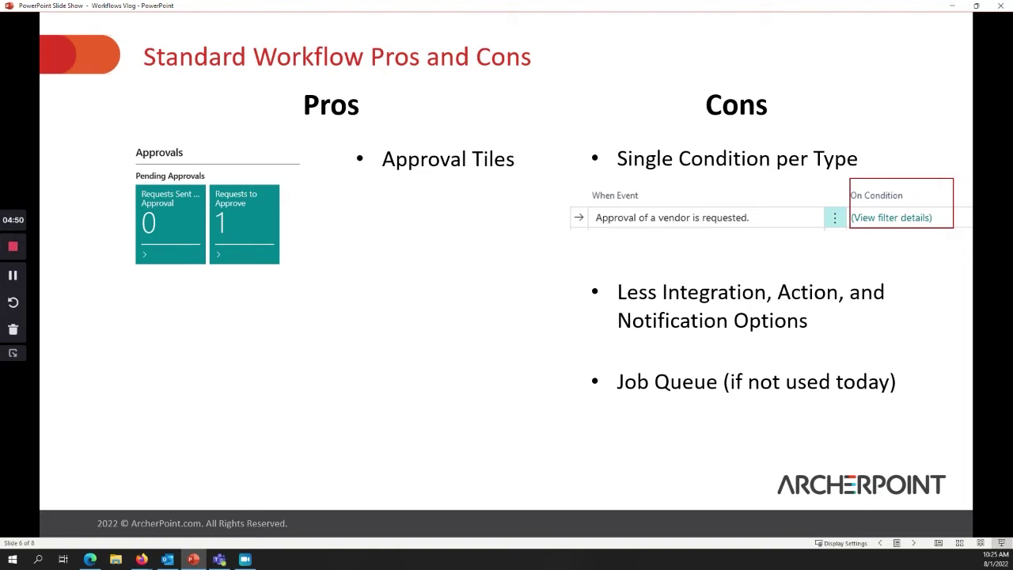
pyautogui.click(913, 544)
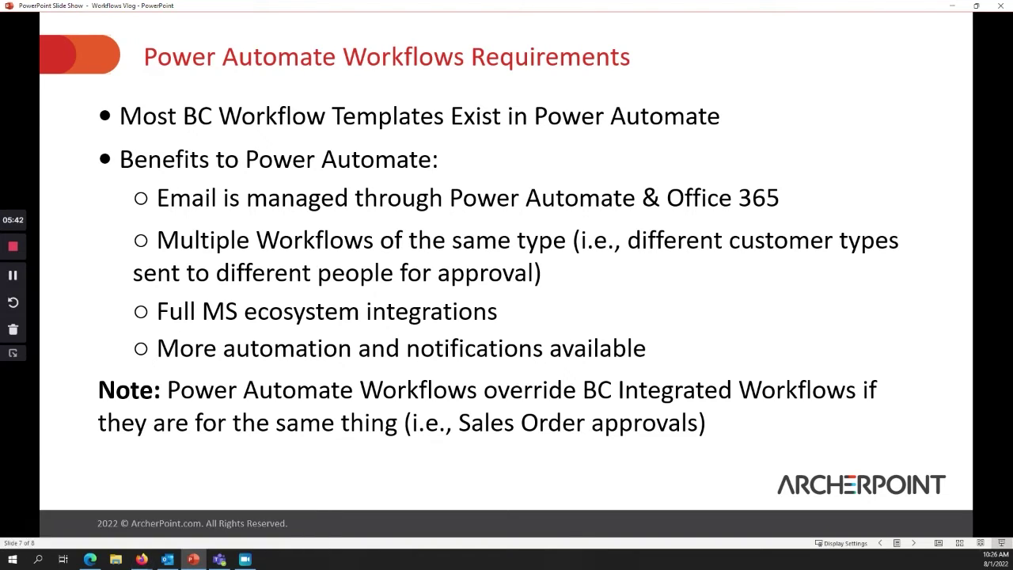
# Switch to Power Automate in the browser and search the flow creation templates for "business central customer"
pyautogui.click(141, 559)
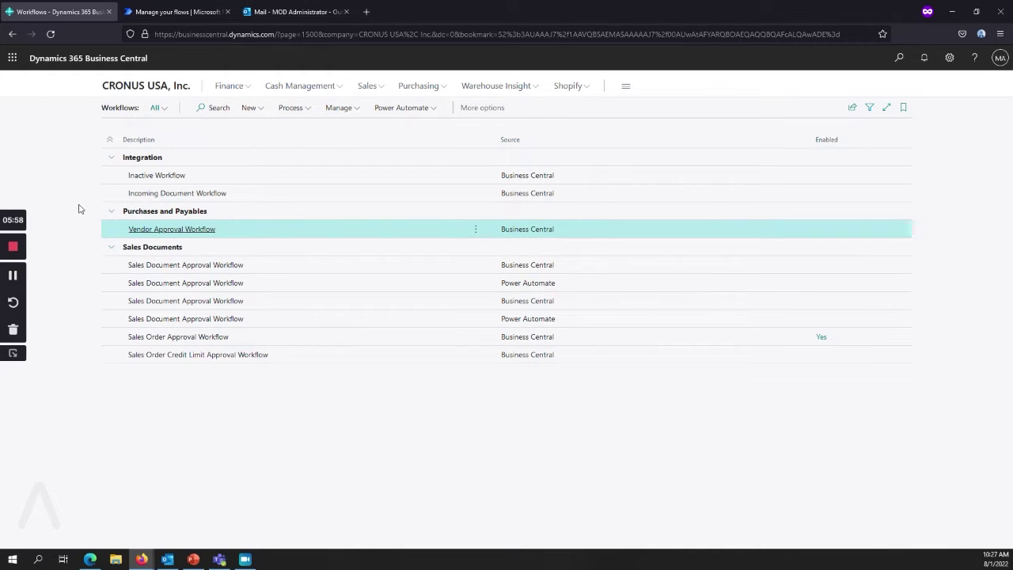
pyautogui.click(159, 20)
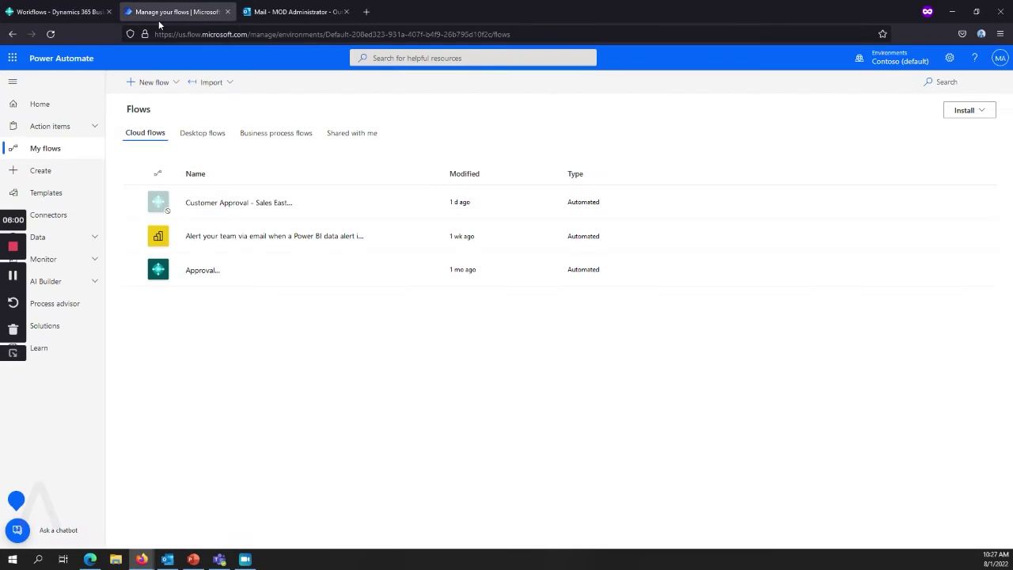
pyautogui.click(65, 179)
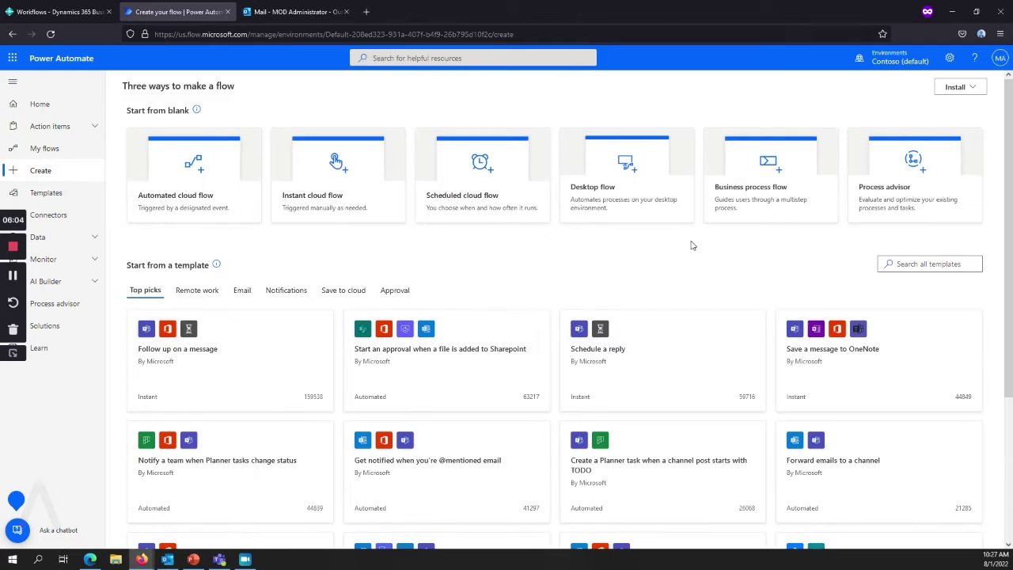
pyautogui.click(912, 264)
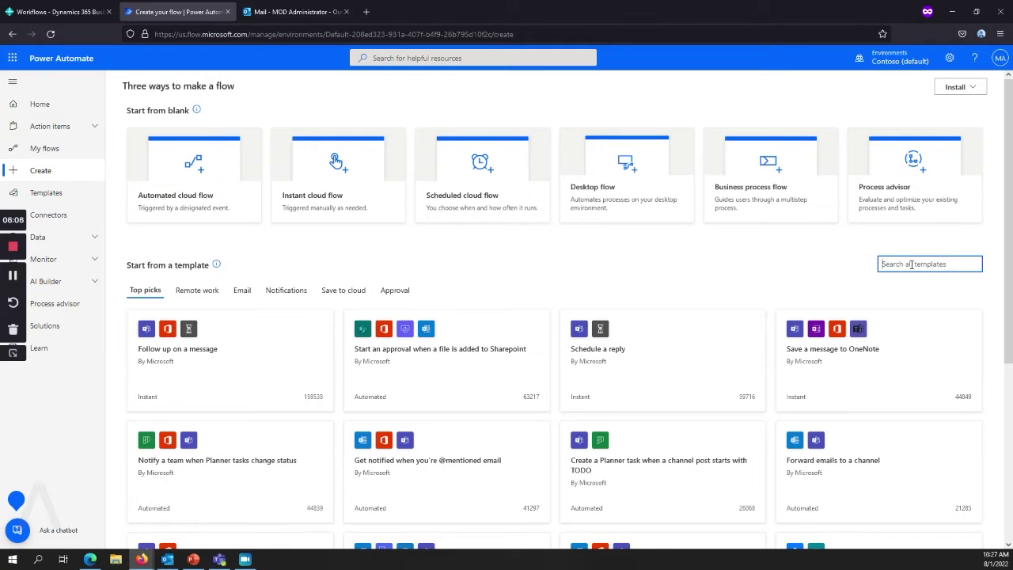
pyautogui.write('business central customer')
pyautogui.press('Return')
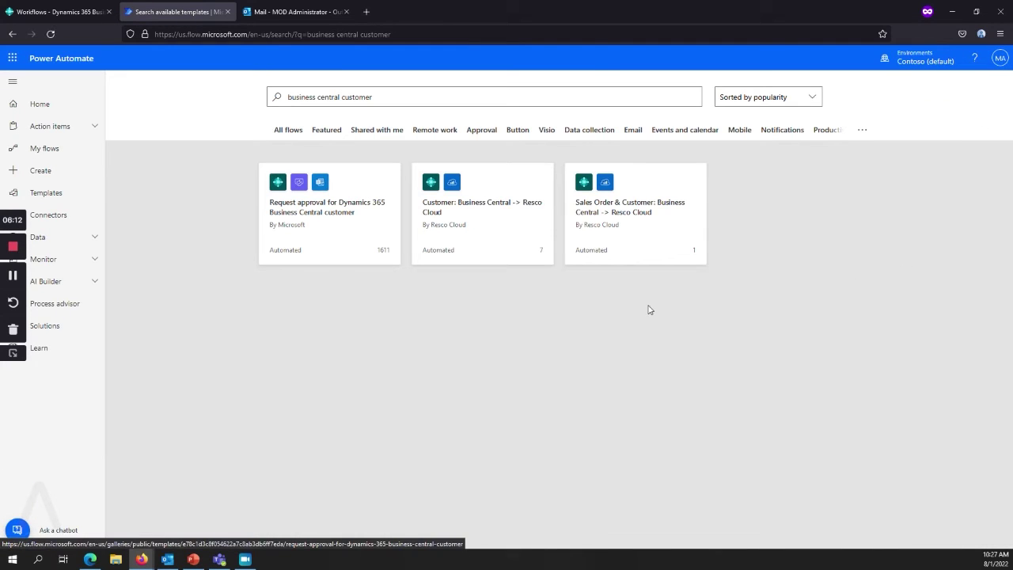
# Create a flow from the "Request approval for Dynamics 365 Business Central customer" template with its existing connections
pyautogui.click(332, 234)
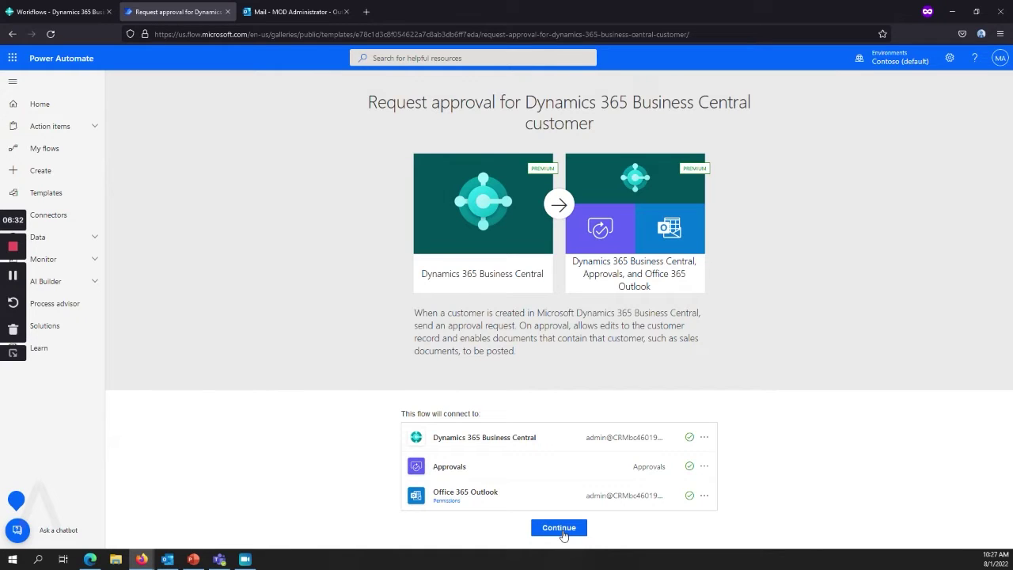
pyautogui.click(562, 531)
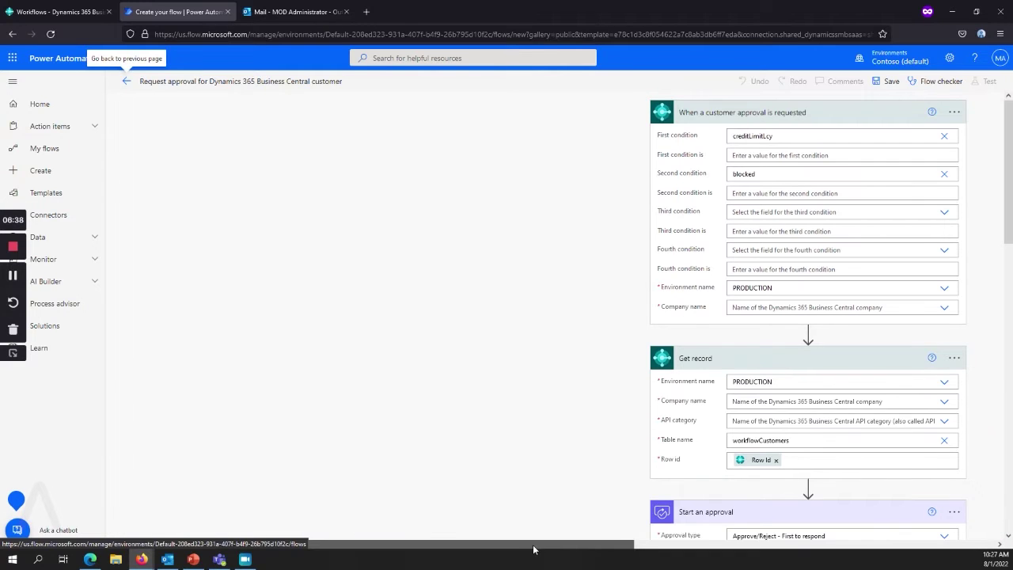
pyautogui.moveTo(533, 545); pyautogui.dragTo(773, 537)
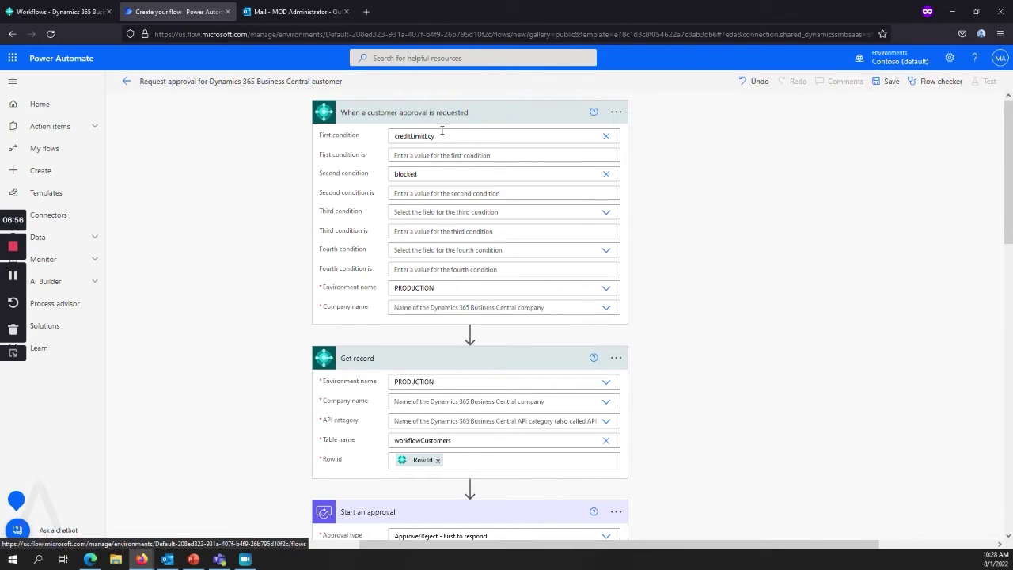
# Clear the creditLimitLcy first condition in the customer approval trigger and set its company name to CRONUS USA, Inc
pyautogui.click(606, 136)
pyautogui.click(519, 133)
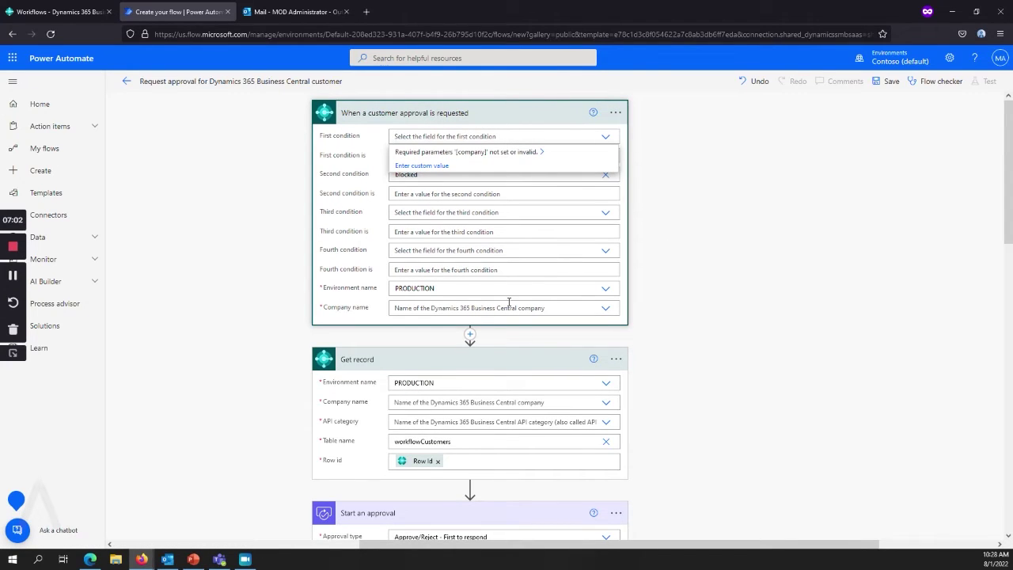
pyautogui.click(607, 309)
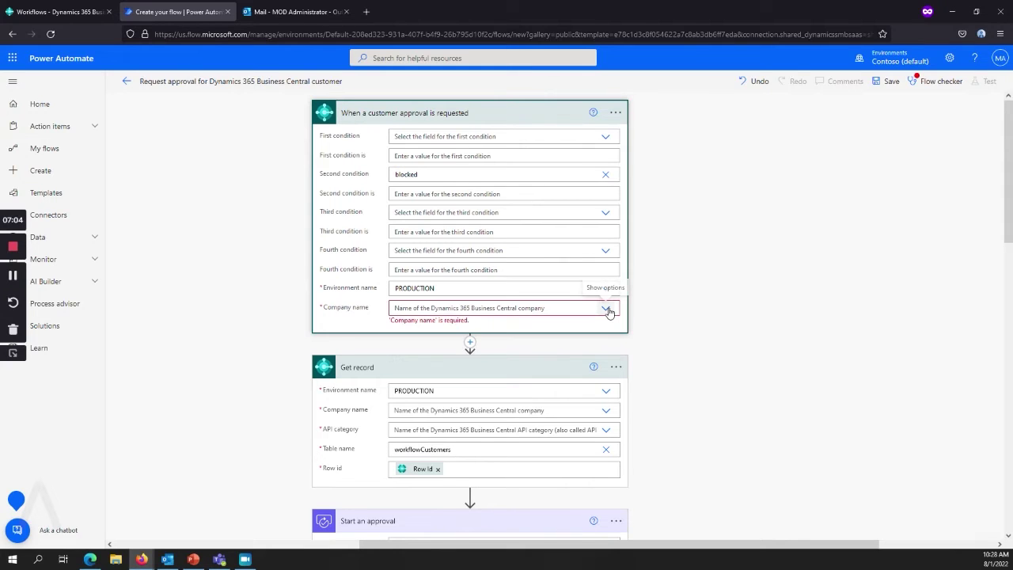
pyautogui.click(608, 311)
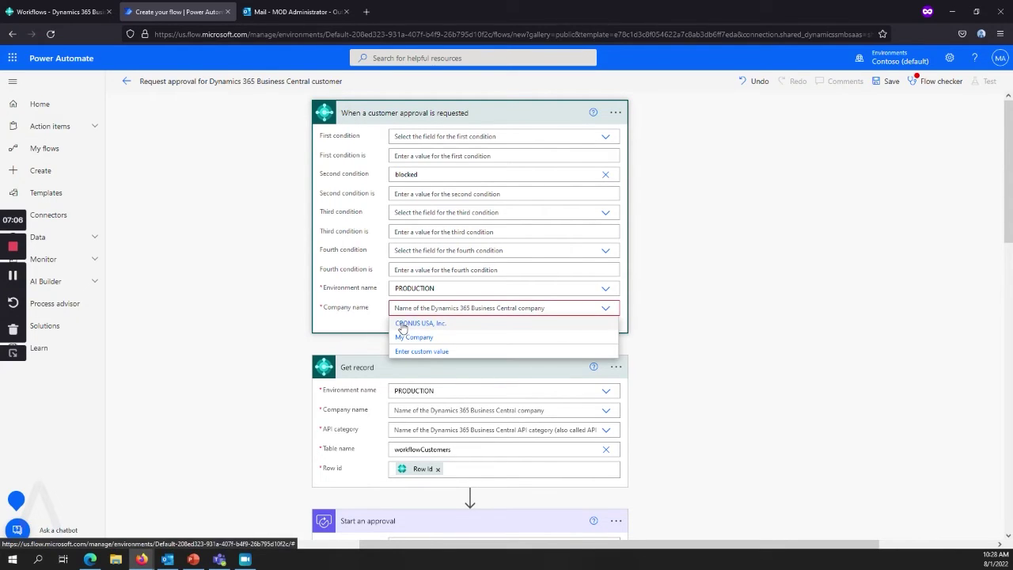
pyautogui.click(403, 323)
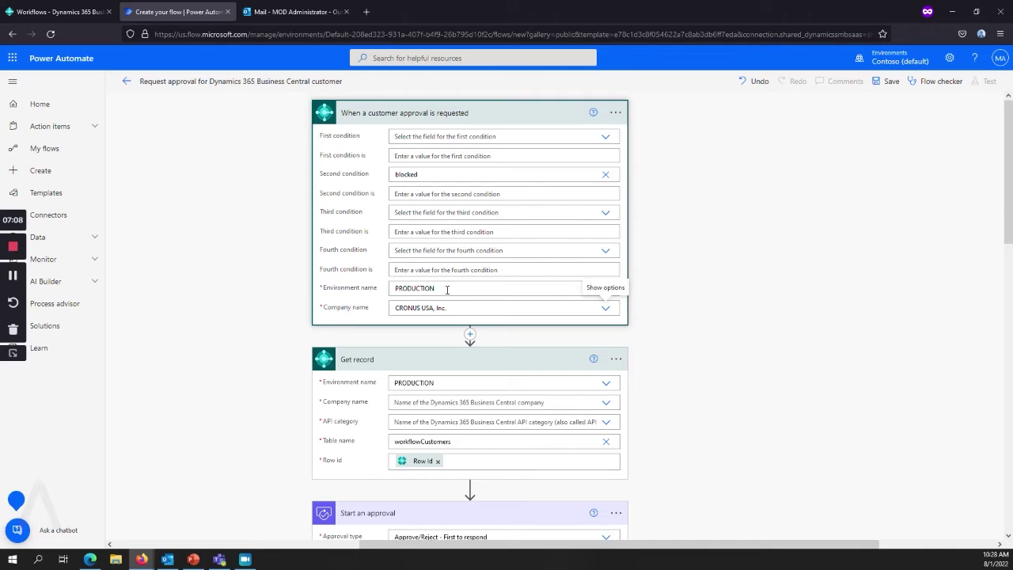
# Look up "Respon" among the trigger's first condition fields and clear the entry without choosing a field
pyautogui.click(448, 137)
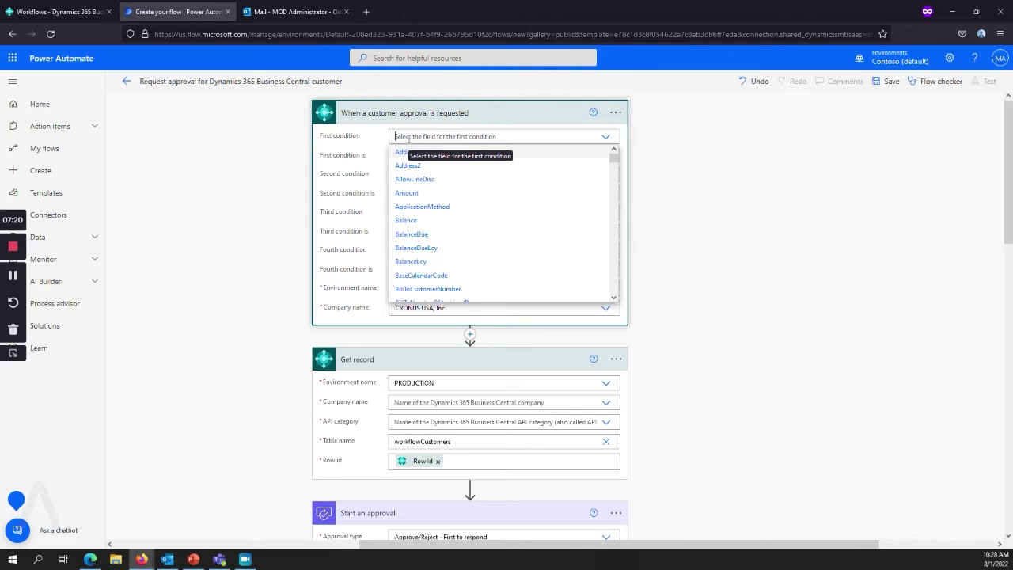
pyautogui.write('Respon')
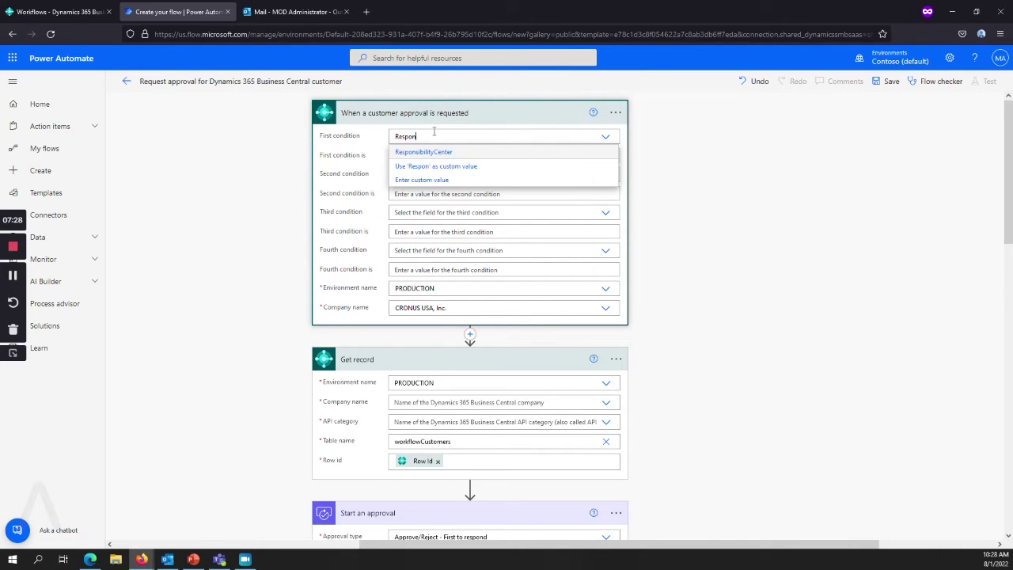
pyautogui.moveTo(419, 134); pyautogui.dragTo(335, 135)
pyautogui.press('BackSpace')
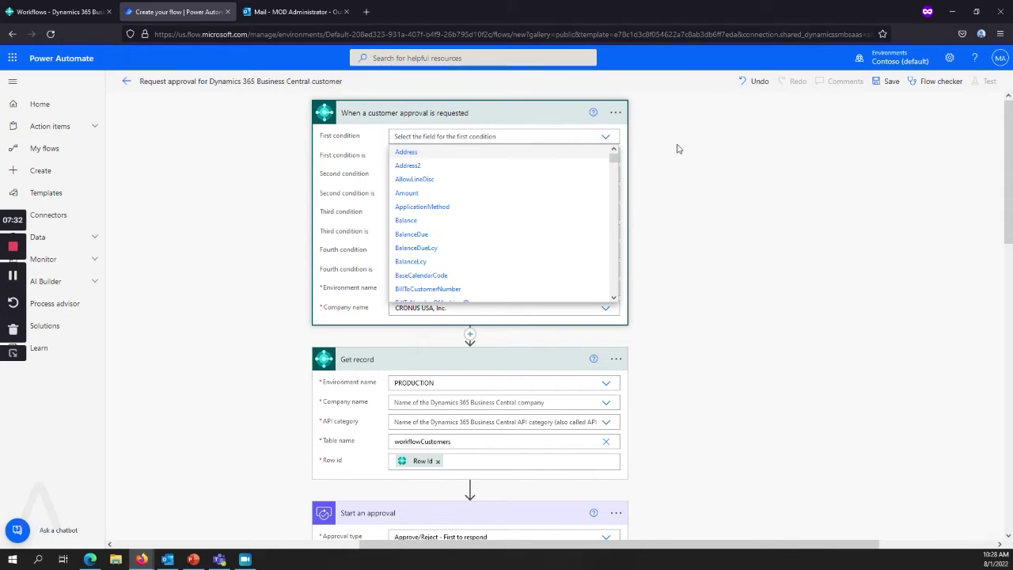
pyautogui.click(657, 158)
# Set the Get record action's company name to CRONUS USA, Inc. and its API category to workflowEndpoints
pyautogui.scroll(-3, 628, 207)
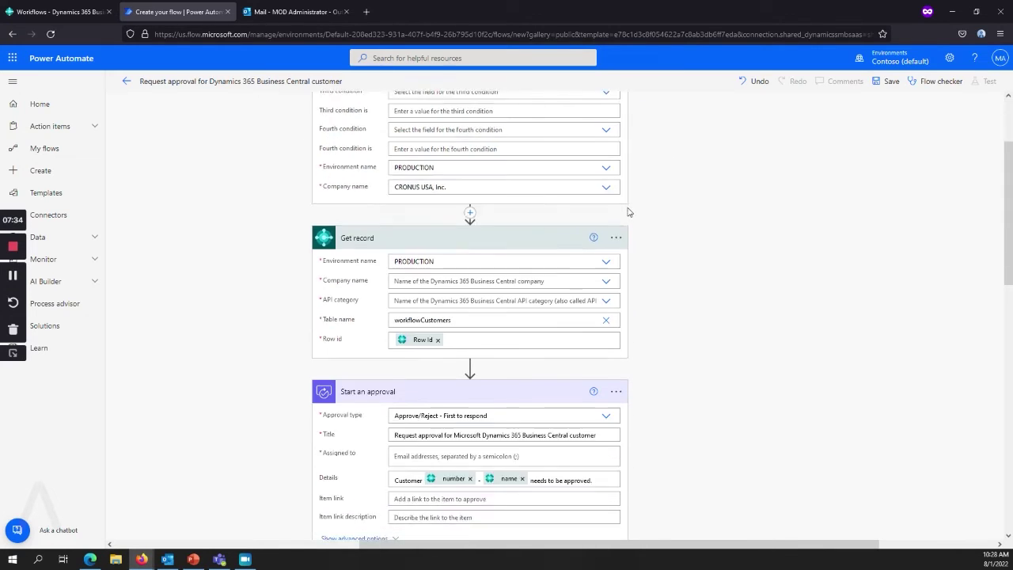
pyautogui.scroll(-1, 627, 291)
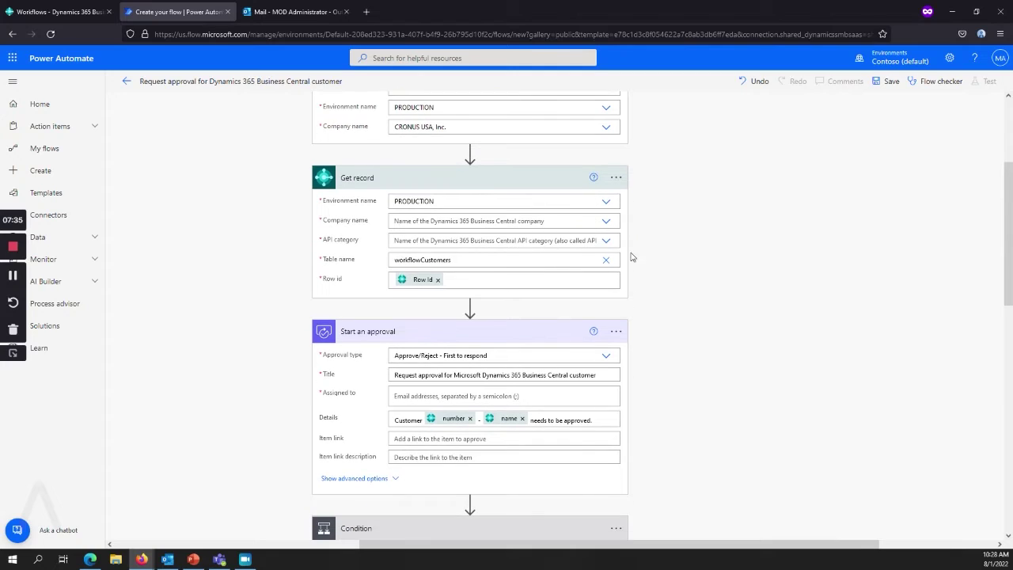
pyautogui.click(608, 222)
pyautogui.click(420, 236)
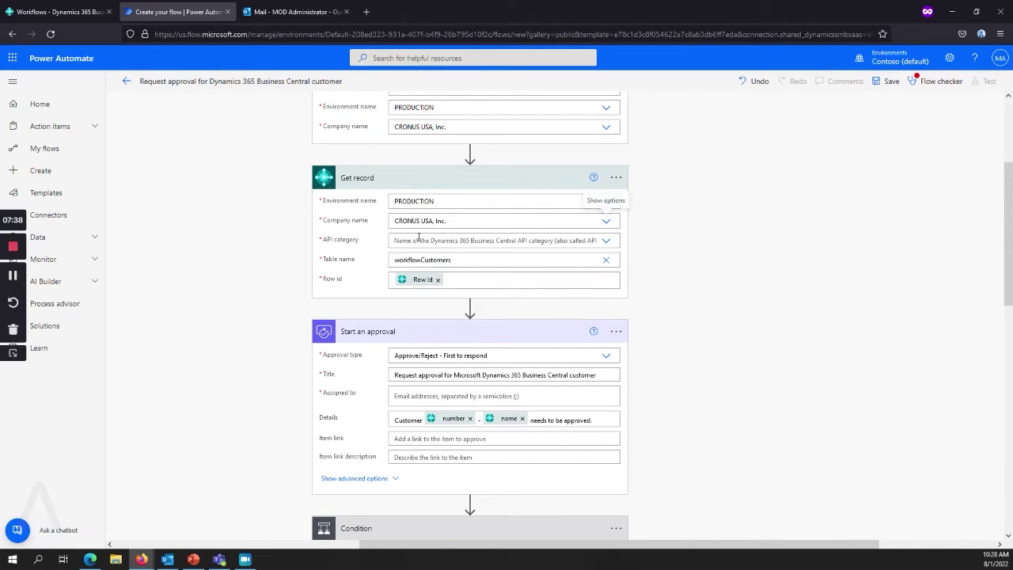
pyautogui.click(606, 241)
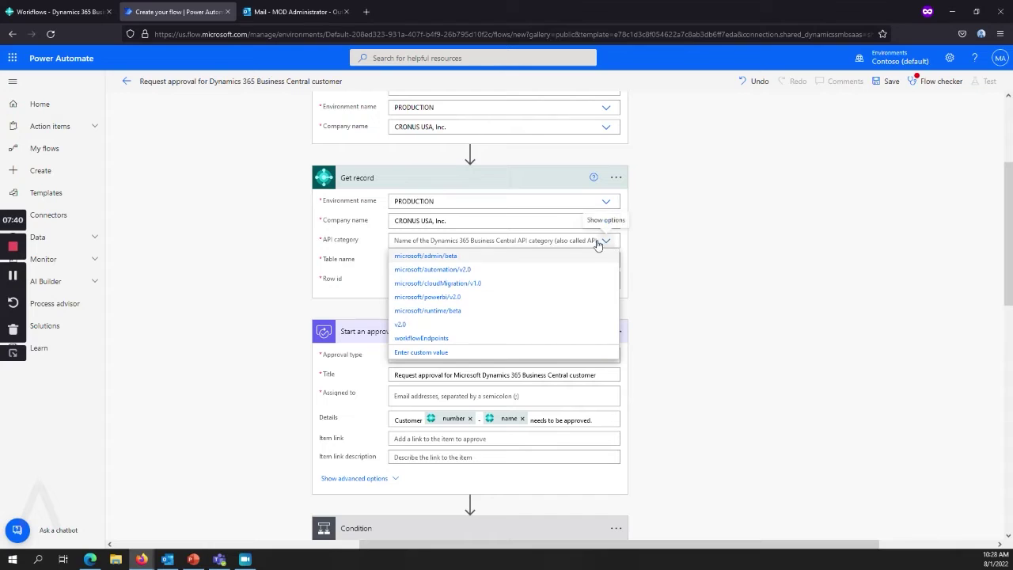
pyautogui.click(428, 339)
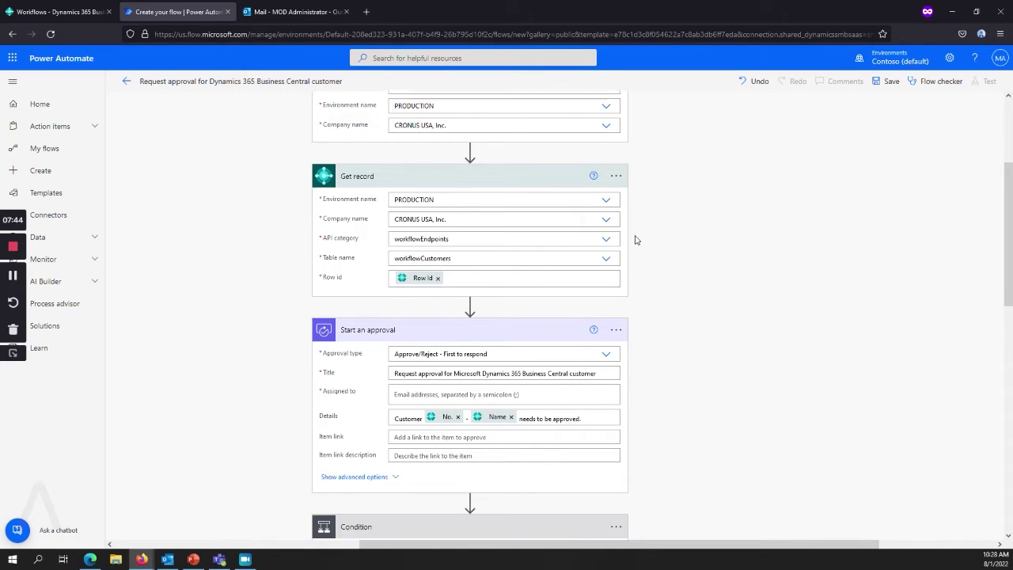
# Assign the Start an approval action to the administrator account found by searching for "mod"
pyautogui.scroll(-1, 637, 339)
pyautogui.click(494, 336)
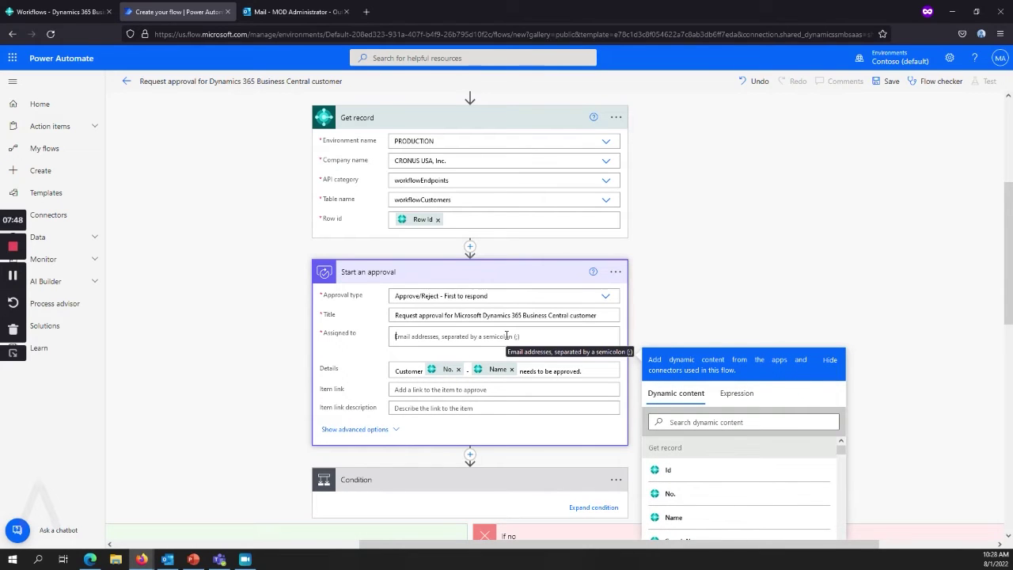
pyautogui.write('mod')
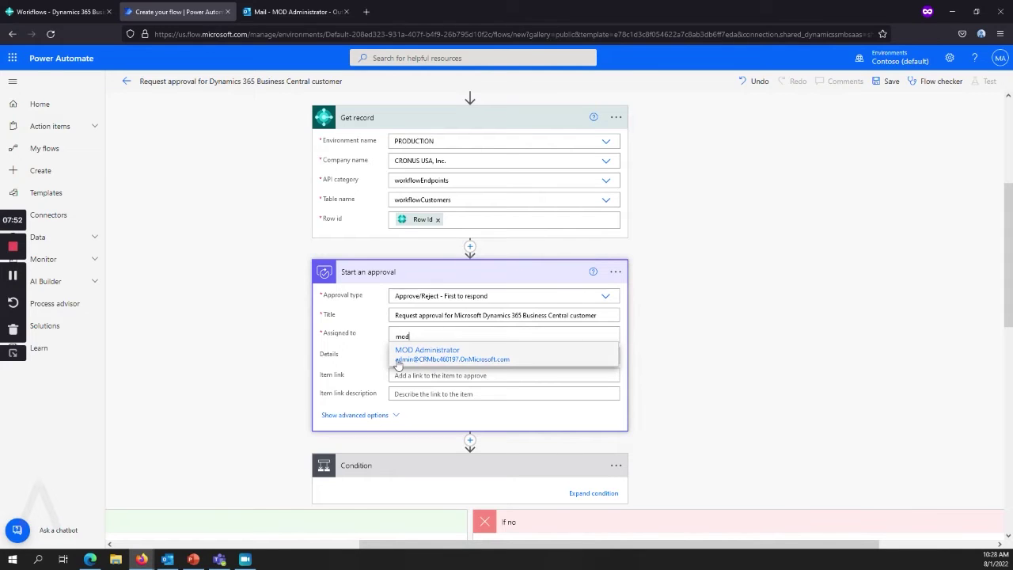
pyautogui.click(398, 362)
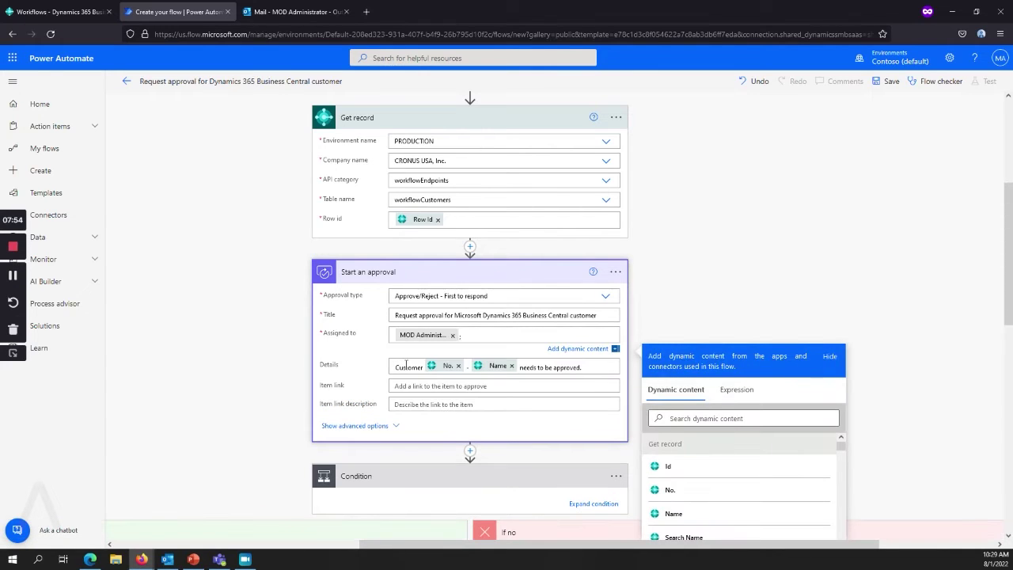
# In the If yes branch's Execute action, set the company name to CRONUS USA, Inc. and the API category to workflowEndpoints
pyautogui.scroll(-3, 642, 185)
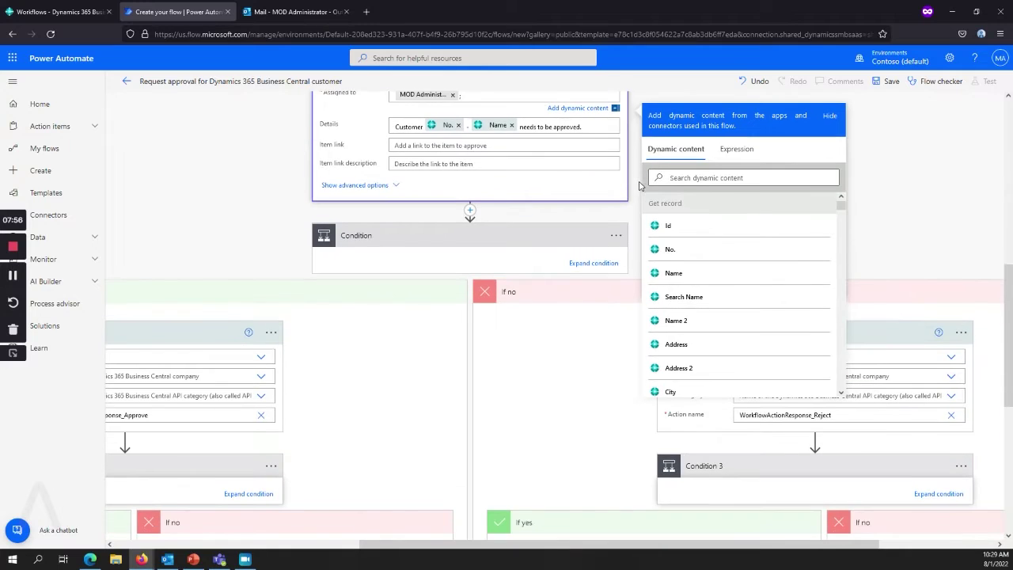
pyautogui.click(263, 293)
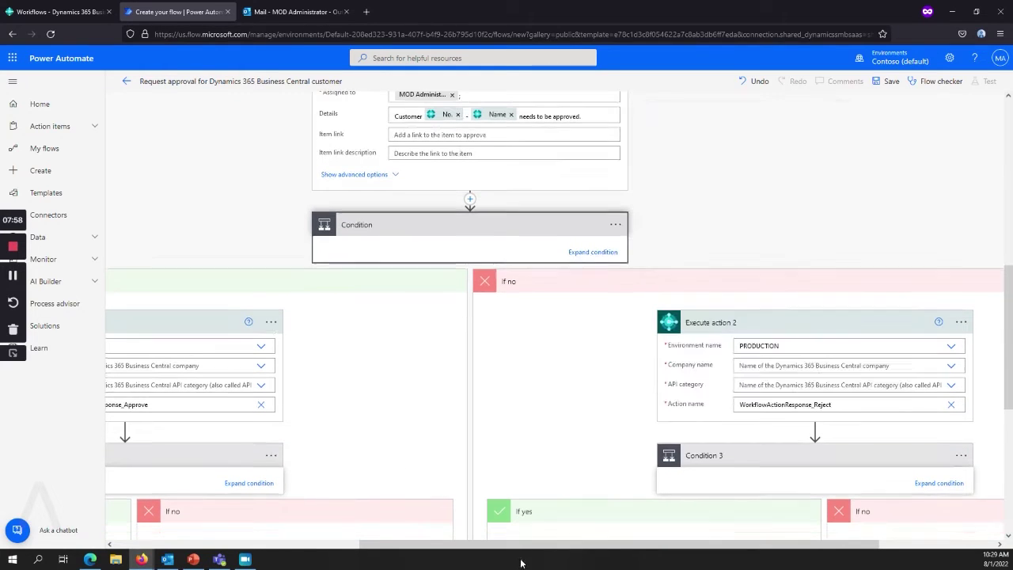
pyautogui.moveTo(533, 546); pyautogui.dragTo(283, 547)
pyautogui.click(600, 369)
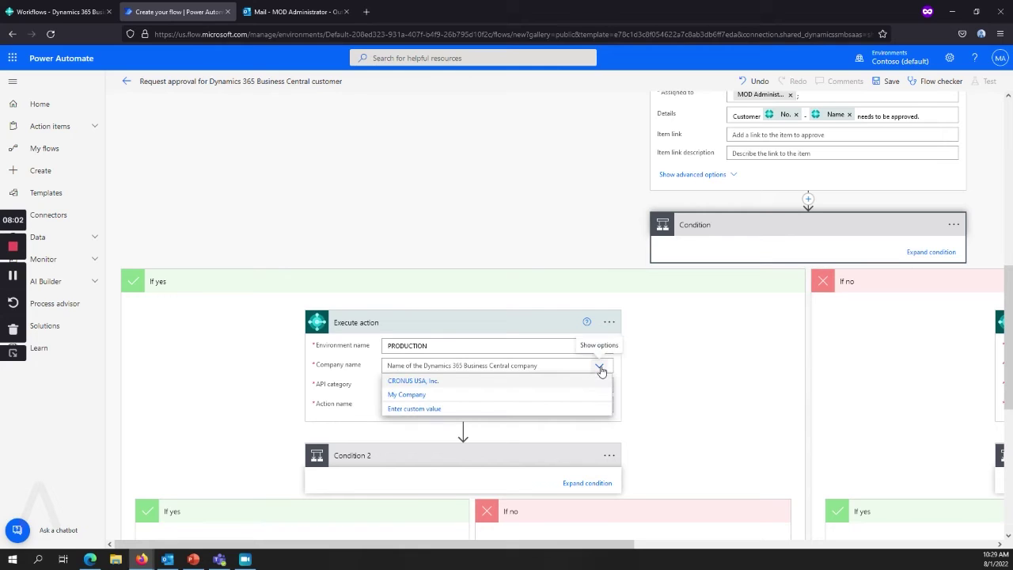
pyautogui.click(418, 381)
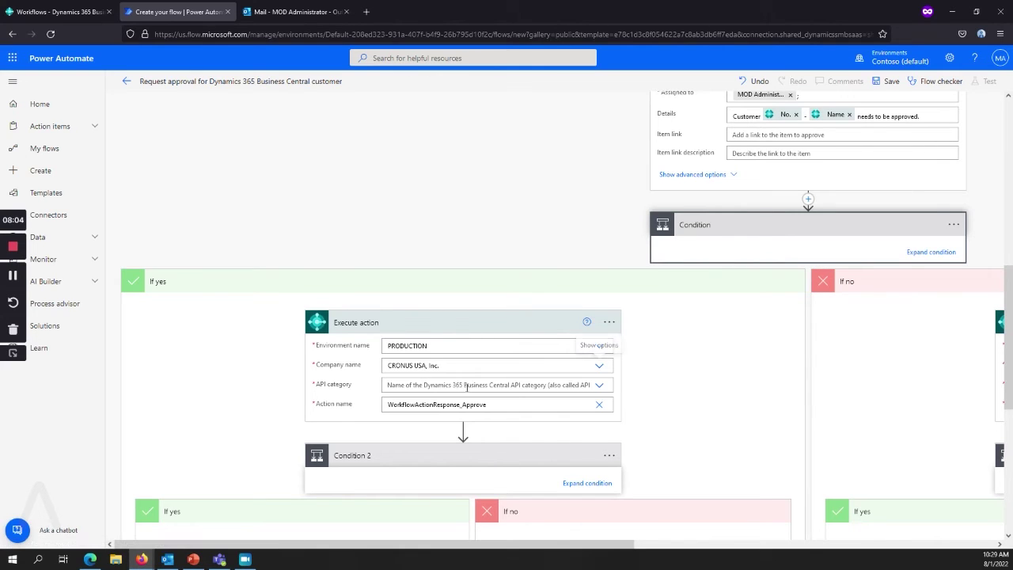
pyautogui.click(598, 384)
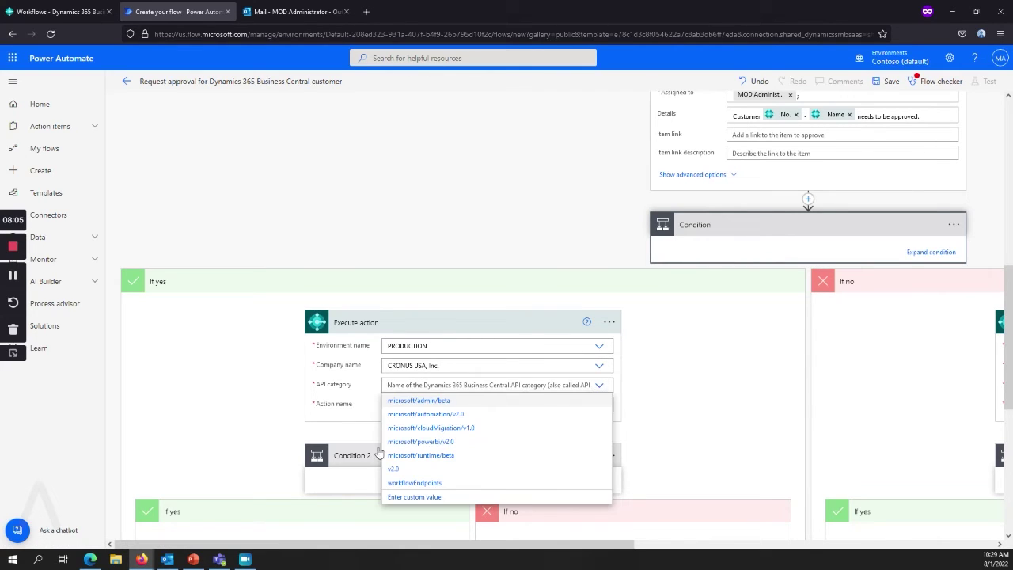
pyautogui.click(414, 481)
# In the If no branch's Execute action 2, set the company name to CRONUS USA, Inc. and the API category to workflowEndpoints
pyautogui.moveTo(402, 544); pyautogui.dragTo(757, 544)
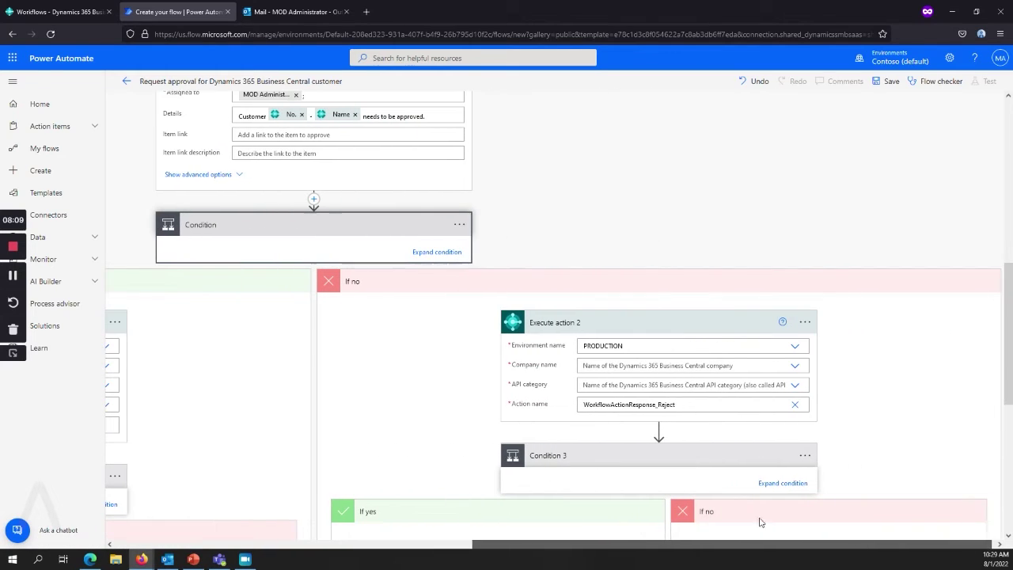
pyautogui.click(793, 366)
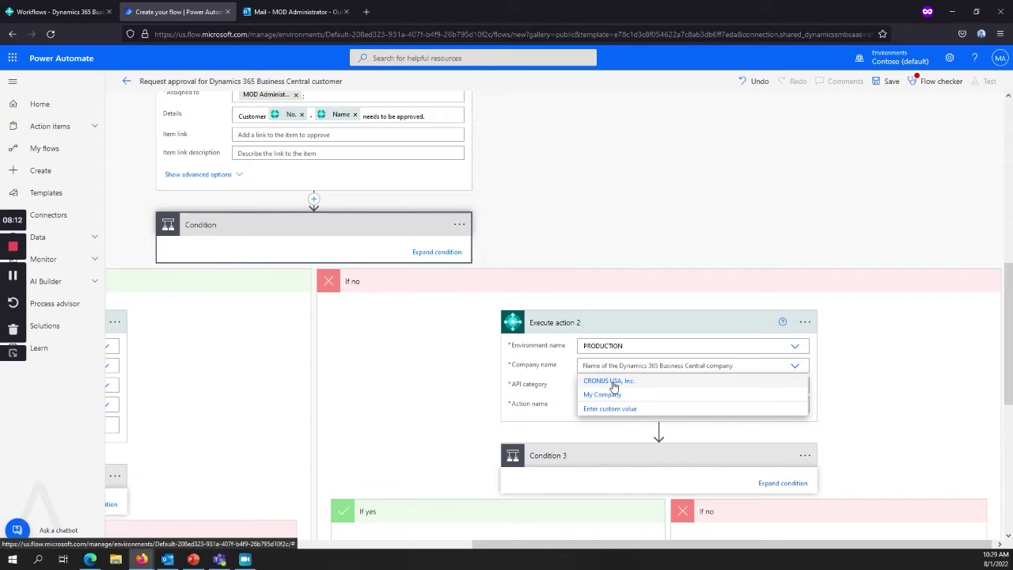
pyautogui.click(639, 382)
pyautogui.click(795, 386)
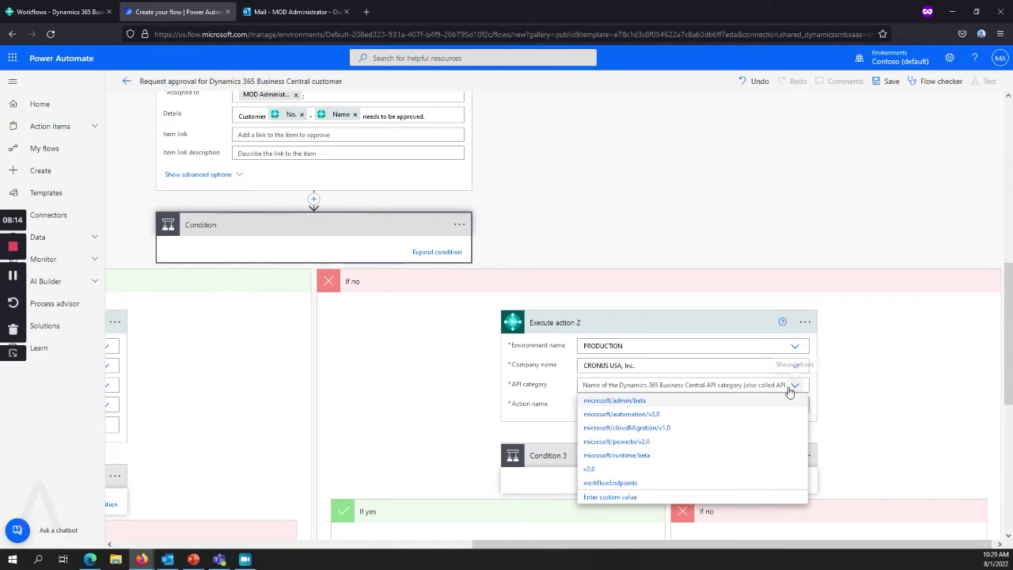
pyautogui.click(617, 484)
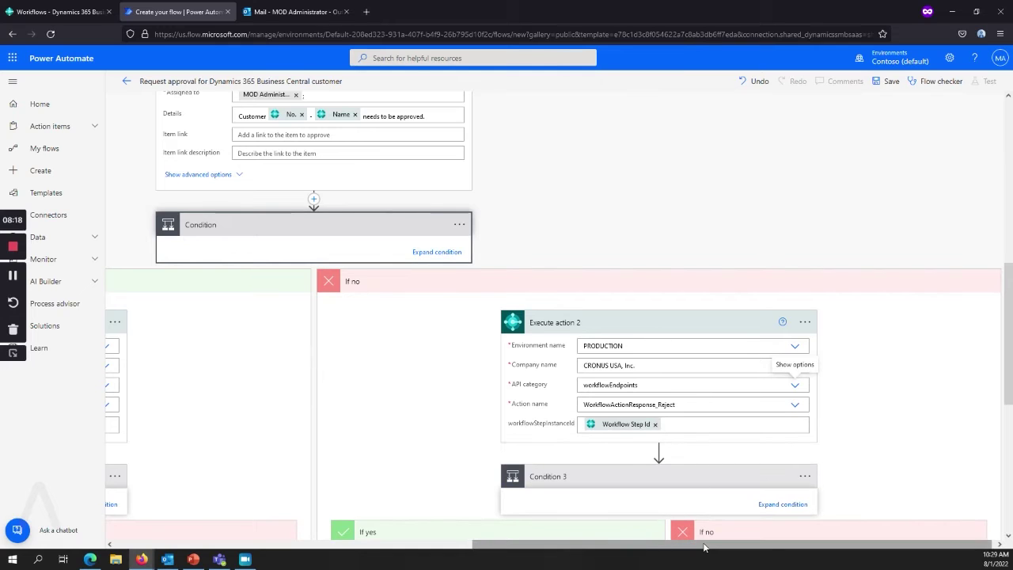
# Review the Send an email actions under Condition 2 and Condition 3 in the approval and rejection branches
pyautogui.moveTo(681, 545); pyautogui.dragTo(387, 545)
pyautogui.scroll(-3, 563, 305)
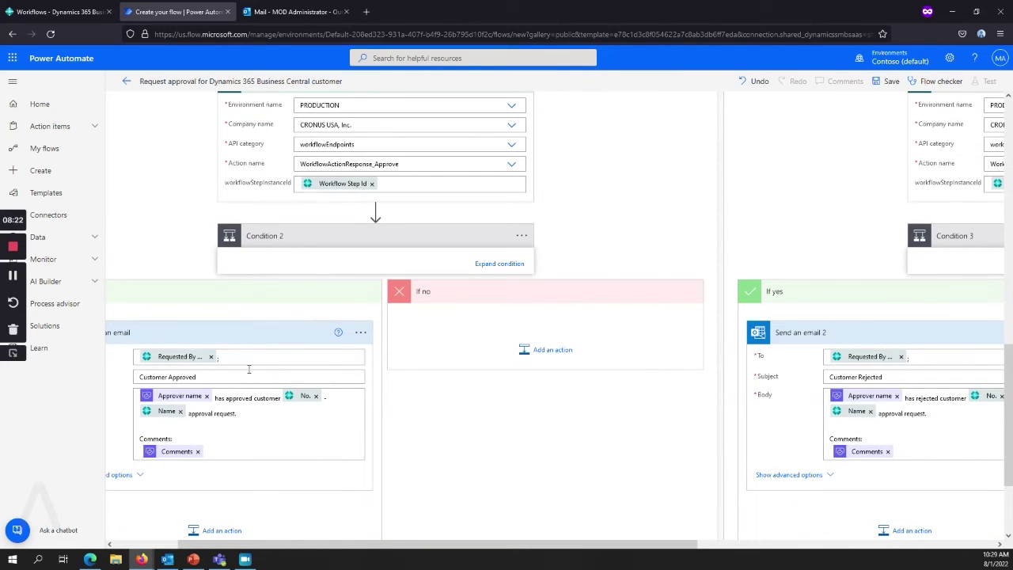
pyautogui.moveTo(383, 544); pyautogui.dragTo(320, 545)
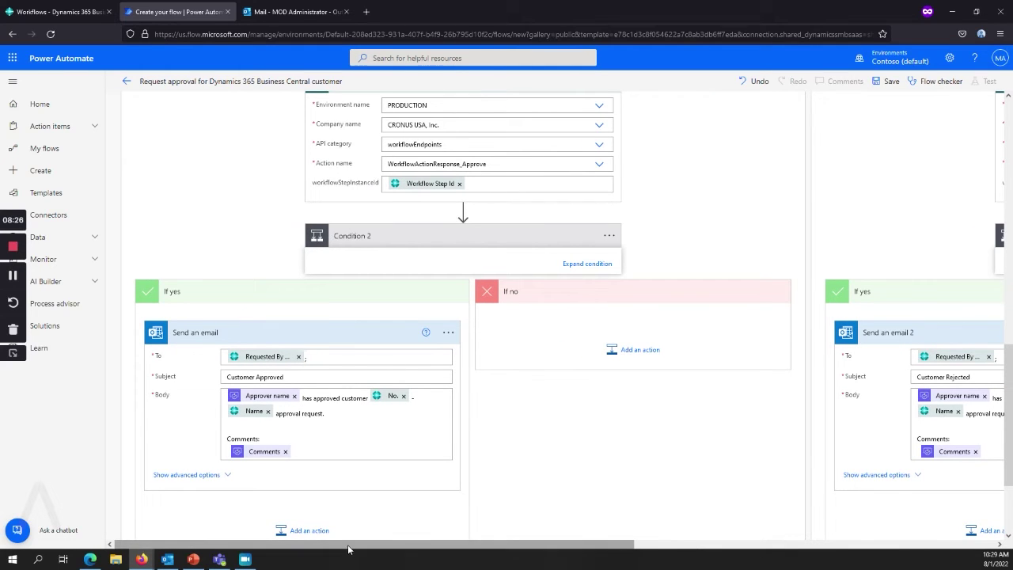
pyautogui.moveTo(348, 544); pyautogui.dragTo(562, 513)
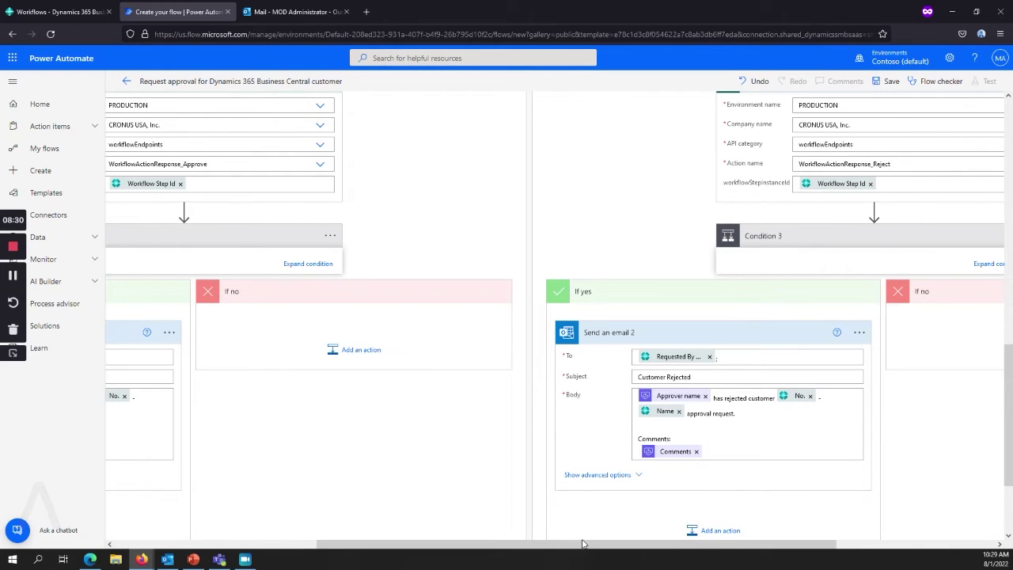
pyautogui.moveTo(582, 545); pyautogui.dragTo(418, 545)
pyautogui.scroll(5, 669, 510)
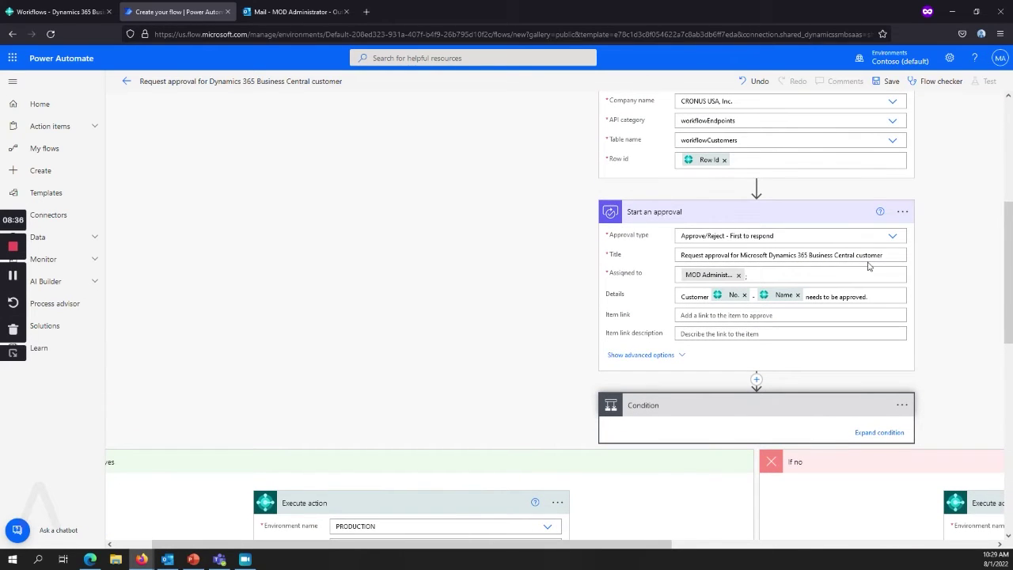
# Save the Request approval for Dynamics 365 Business Central customer flow
pyautogui.moveTo(653, 544); pyautogui.dragTo(814, 544)
pyautogui.scroll(-1, 795, 210)
pyautogui.scroll(-1, 791, 213)
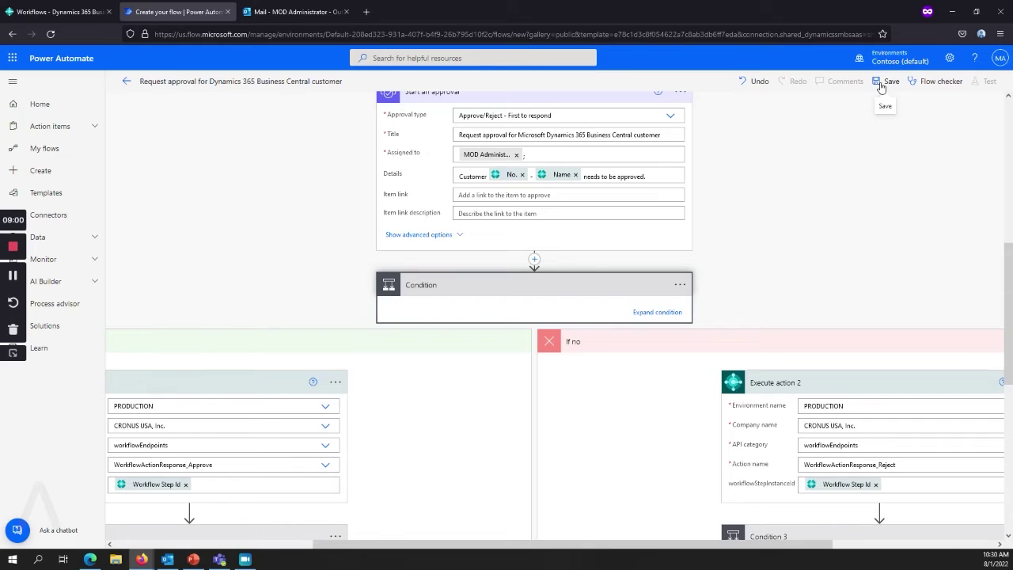
pyautogui.click(880, 84)
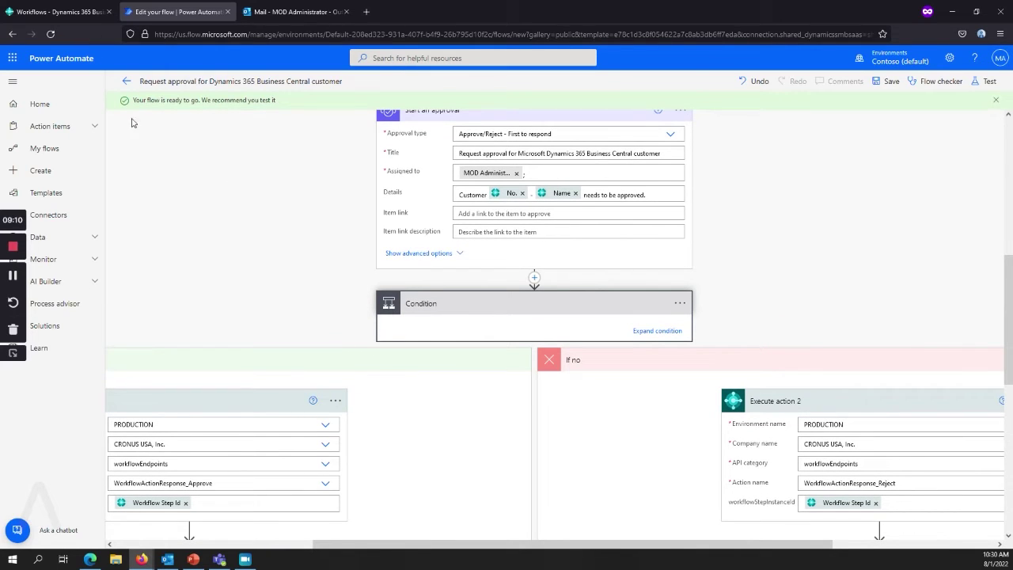
# Switch to Business Central, refresh the workflow list and examine the enabled Customer Approval Workflow's card before closing it
pyautogui.click(54, 13)
pyautogui.click(51, 38)
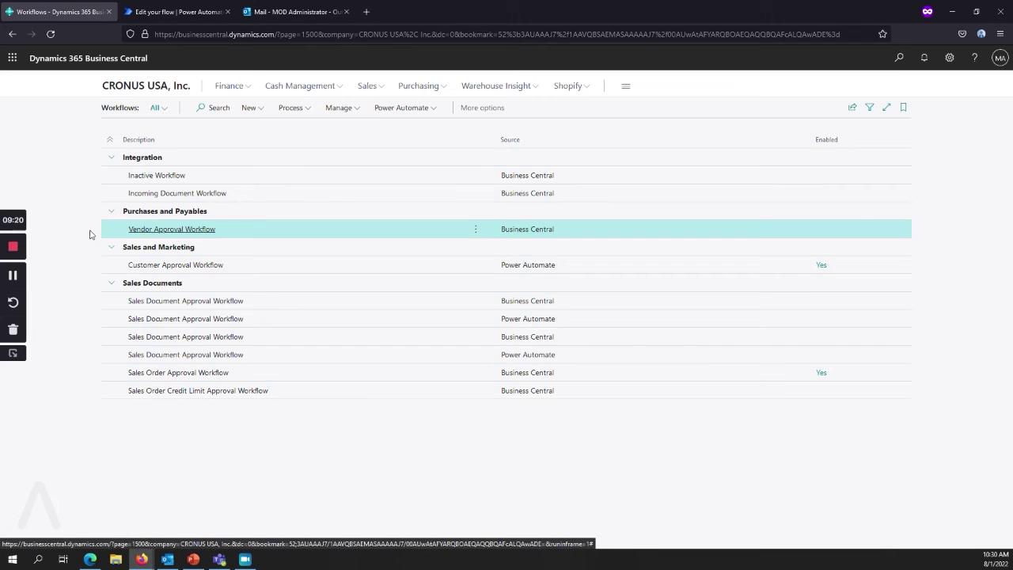
pyautogui.click(291, 270)
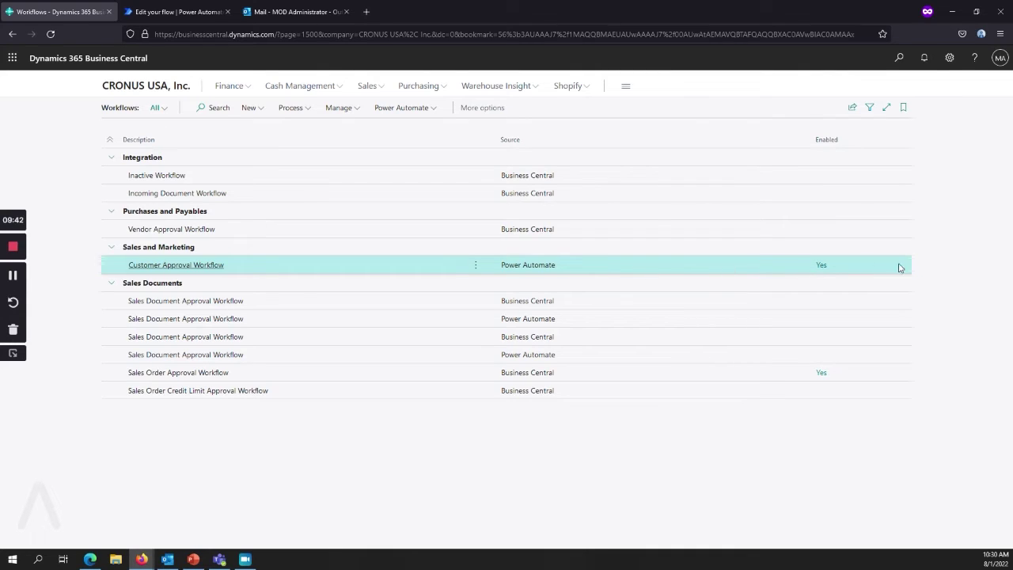
pyautogui.click(212, 267)
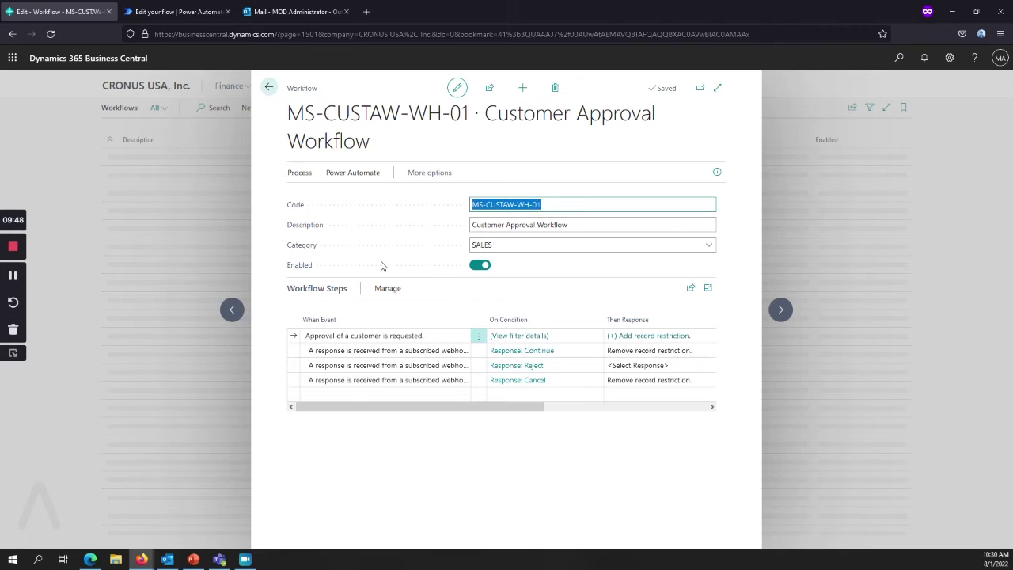
pyautogui.press('Escape')
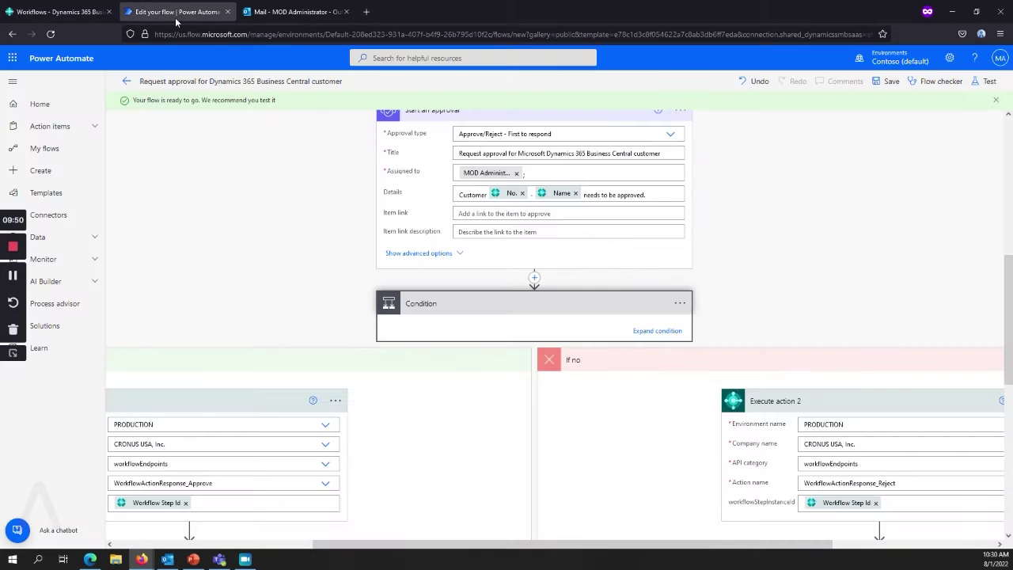
# In Power Automate's My flows, examine the commands available for the customer approval flow, and return to the Business Central workflow list
pyautogui.click(86, 156)
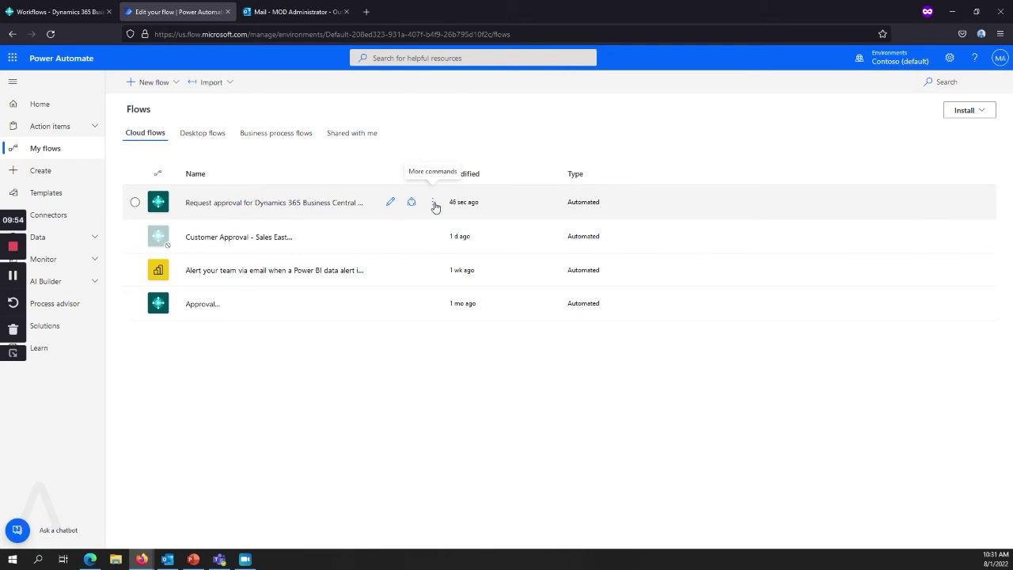
pyautogui.click(434, 205)
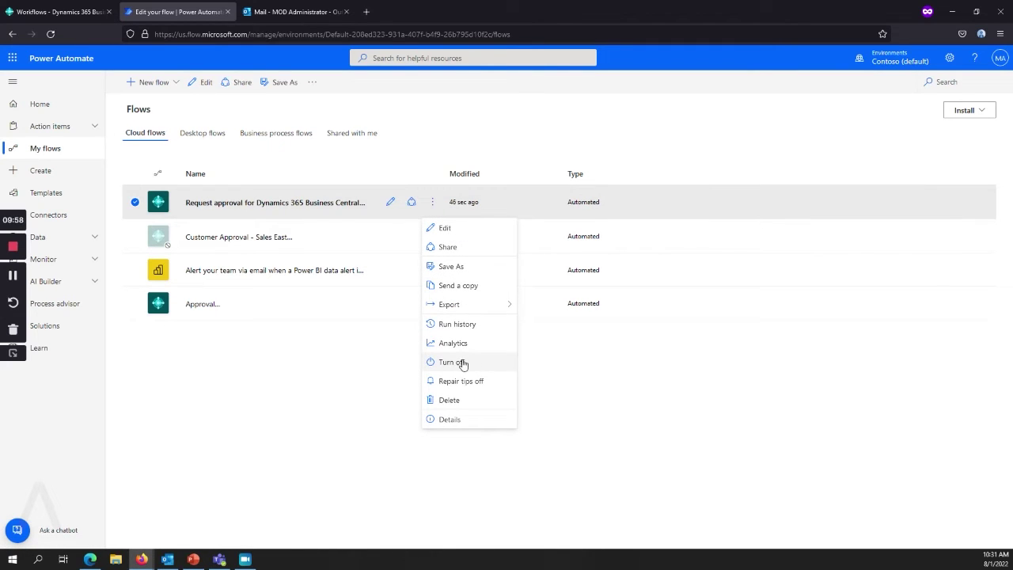
pyautogui.click(478, 138)
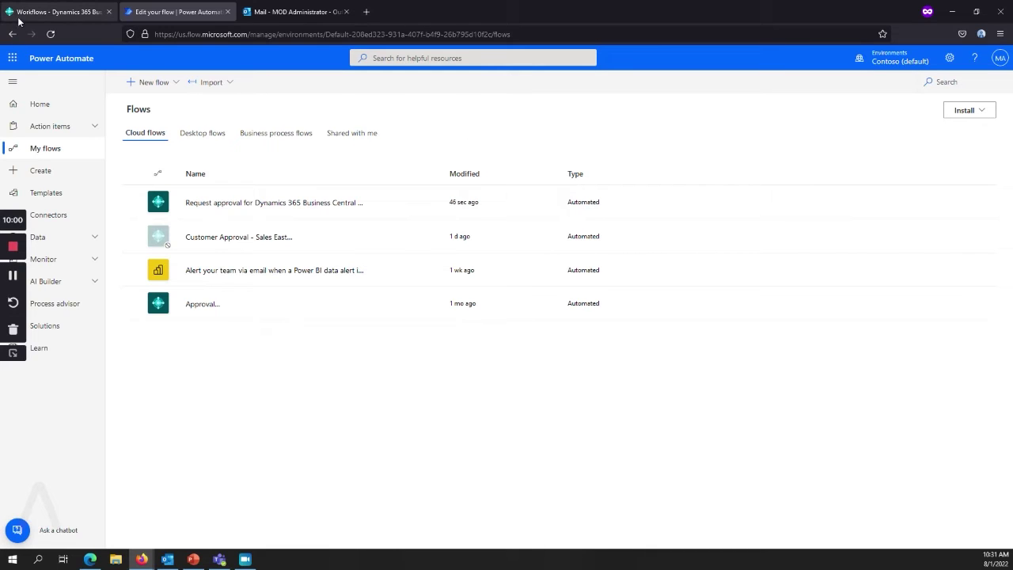
pyautogui.click(47, 15)
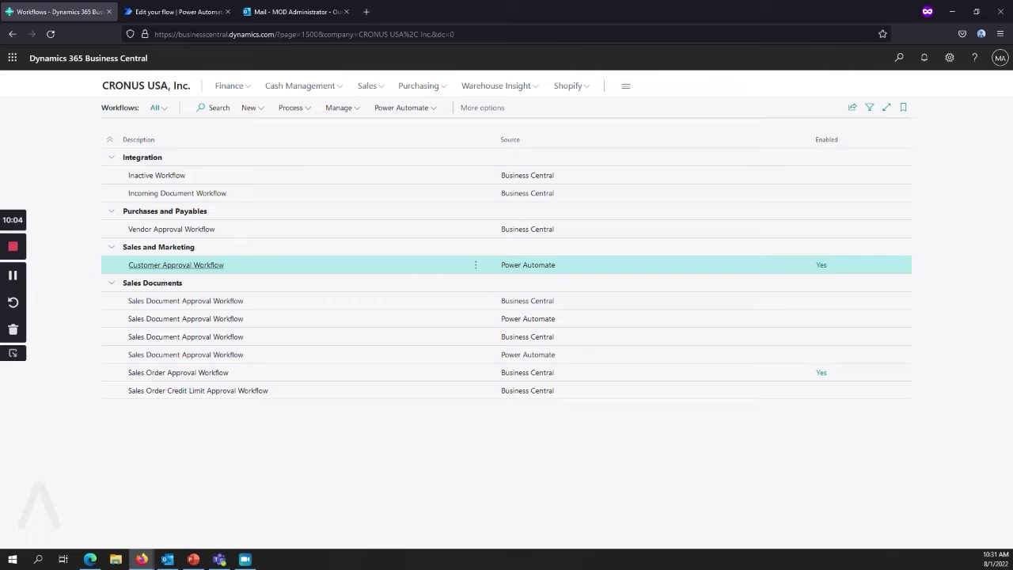
# Switch to the requesting user's Business Central session in Edge and open the Customers list
pyautogui.click(89, 559)
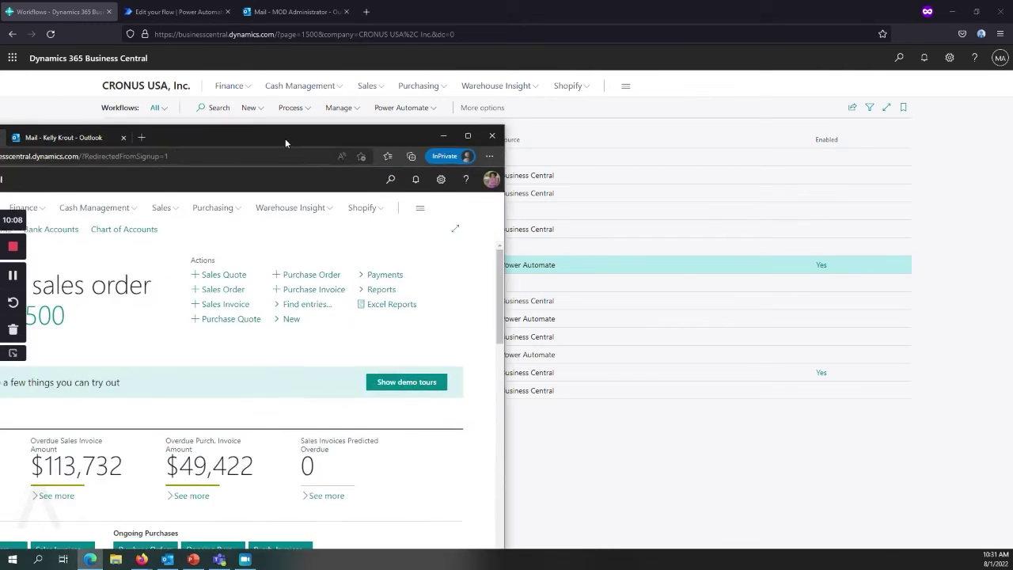
pyautogui.moveTo(285, 138); pyautogui.dragTo(491, 91)
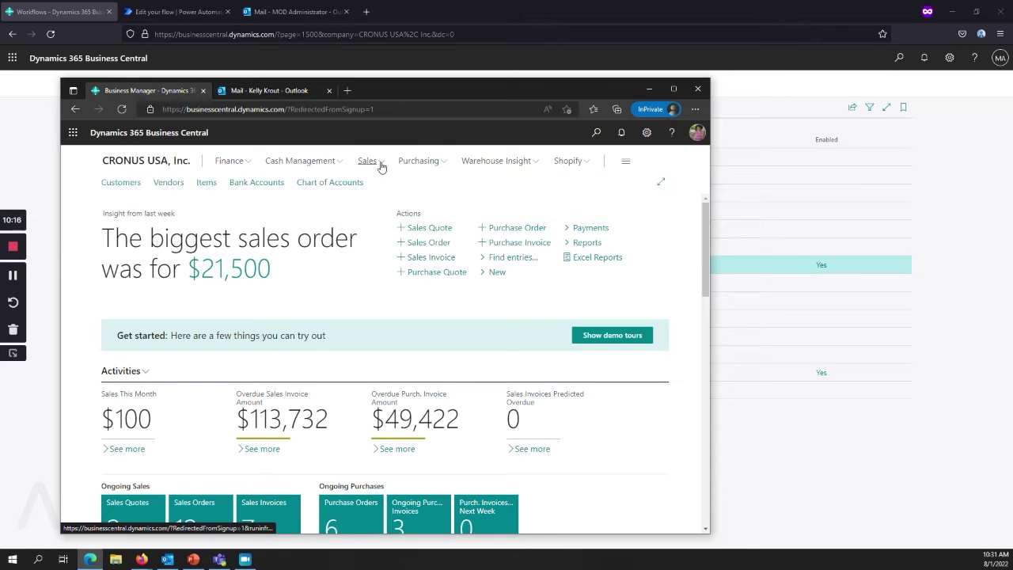
pyautogui.moveTo(368, 161)
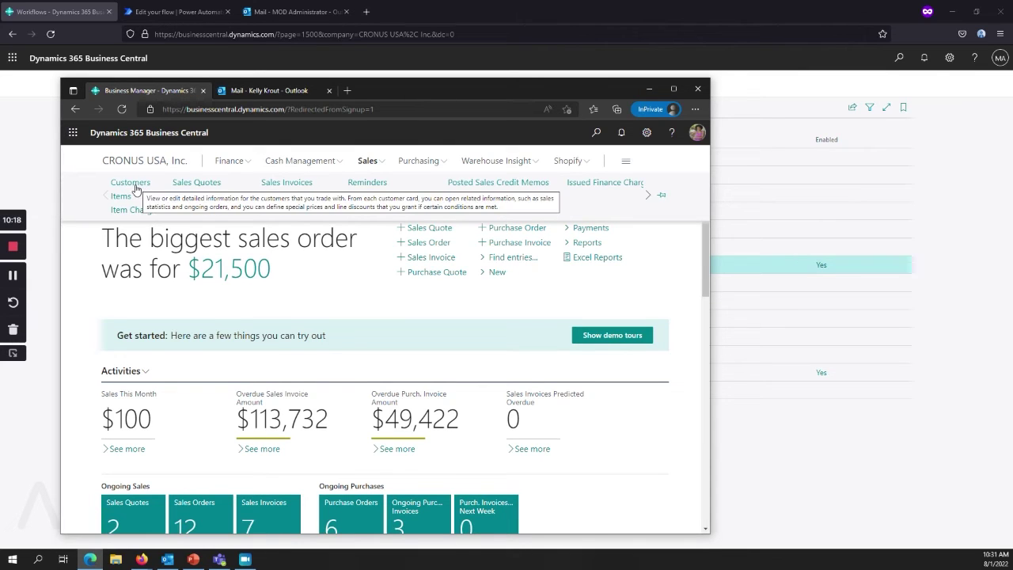
pyautogui.click(139, 188)
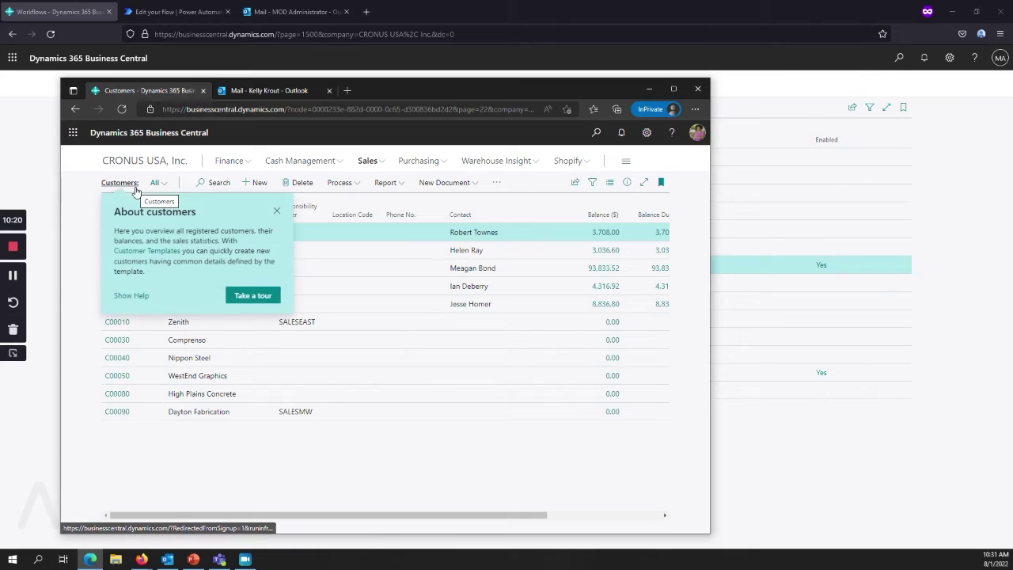
# Create a new customer named Just In Time Delivery
pyautogui.click(254, 189)
pyautogui.click(254, 187)
pyautogui.click(234, 283)
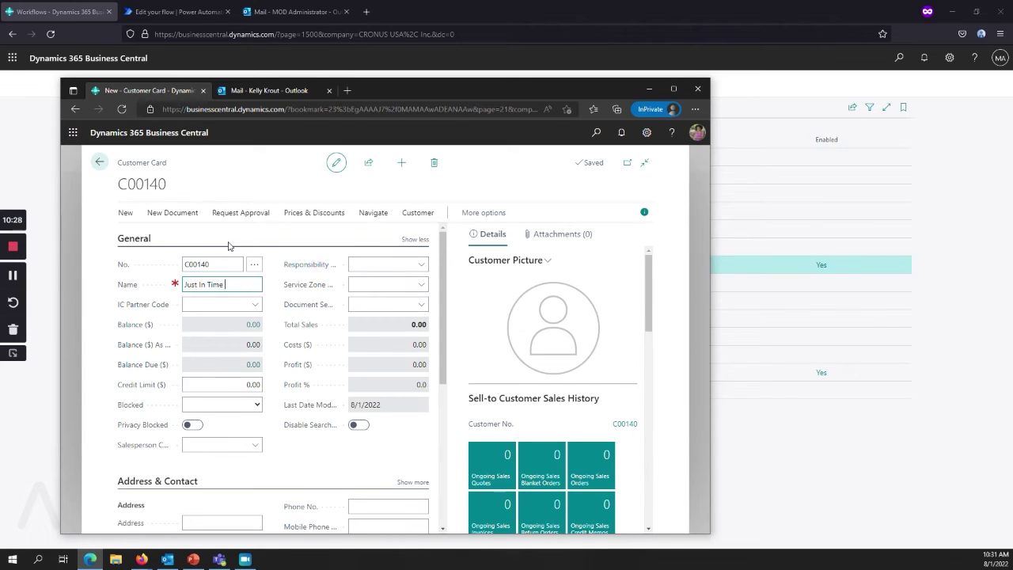
pyautogui.write('Just In Time Delivery')
pyautogui.press('Tab')
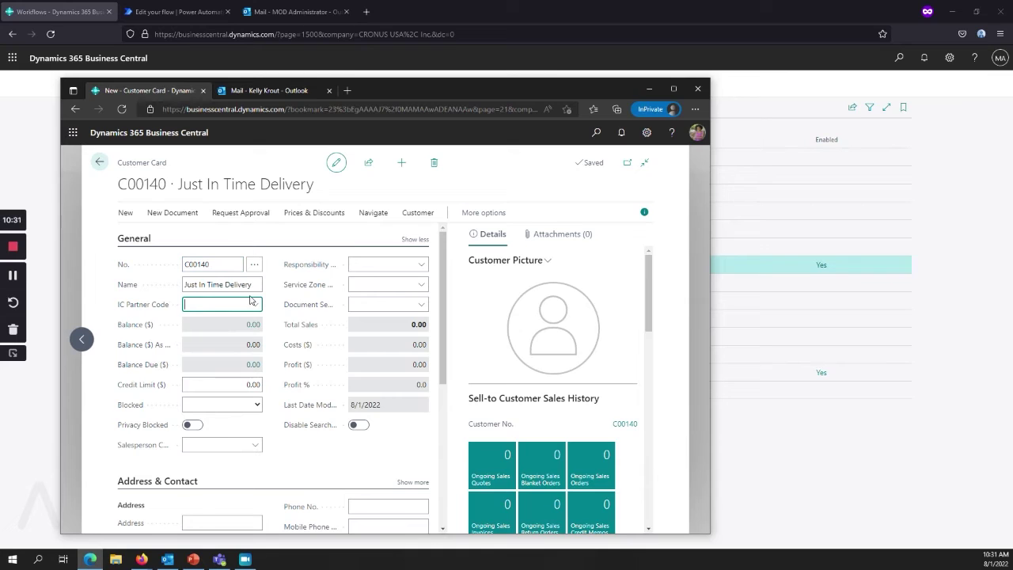
# Hide the customer card's details area and send an approval request for Just In Time Delivery
pyautogui.click(645, 212)
pyautogui.moveTo(651, 271); pyautogui.dragTo(641, 388)
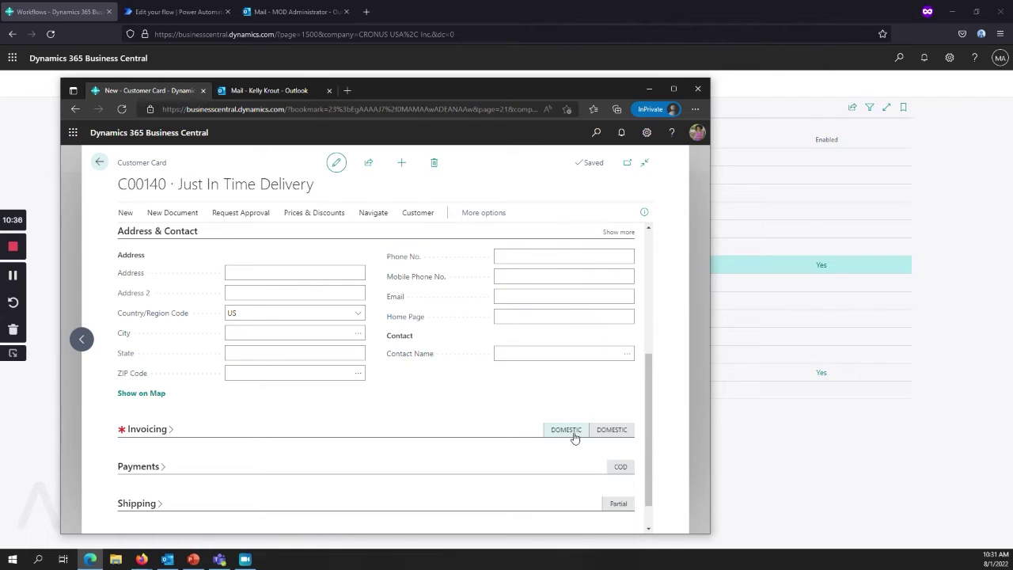
pyautogui.scroll(3, 491, 333)
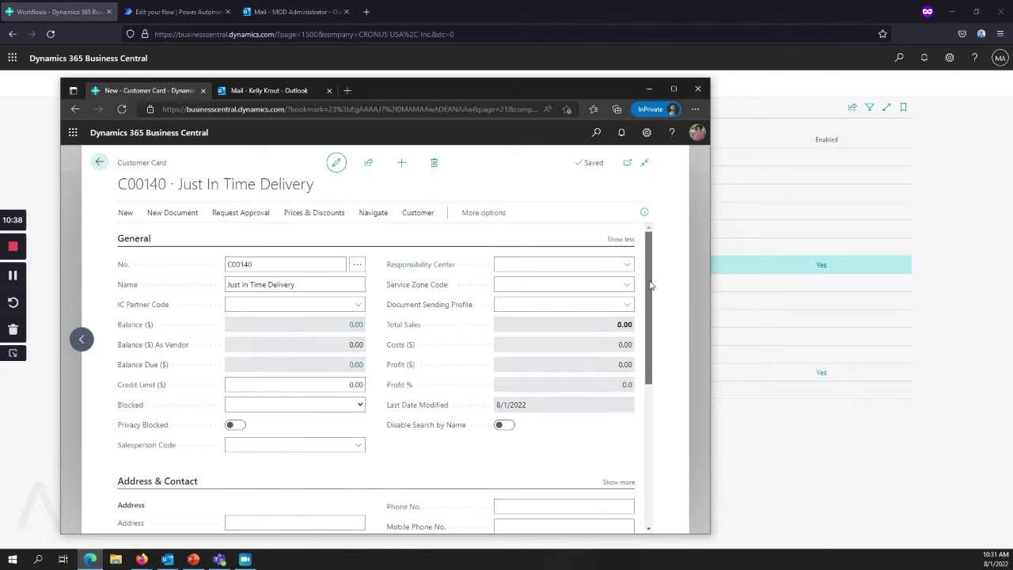
pyautogui.click(243, 219)
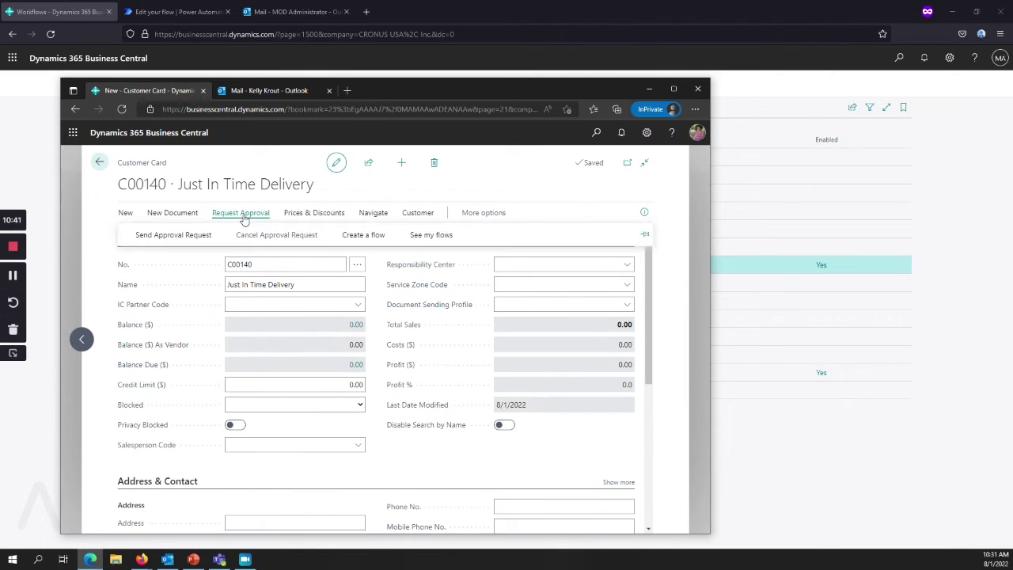
pyautogui.click(196, 242)
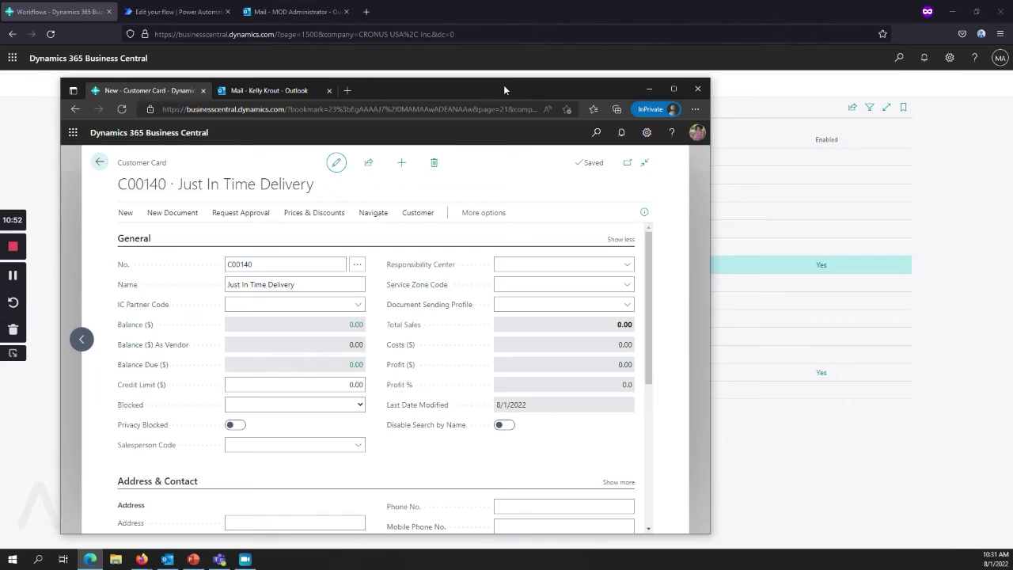
# Put away the requester's browser window and open the Microsoft Flow approval request email in the administrator's Outlook inbox
pyautogui.moveTo(594, 93); pyautogui.dragTo(568, 89)
pyautogui.hotkey('alt', 'F4')
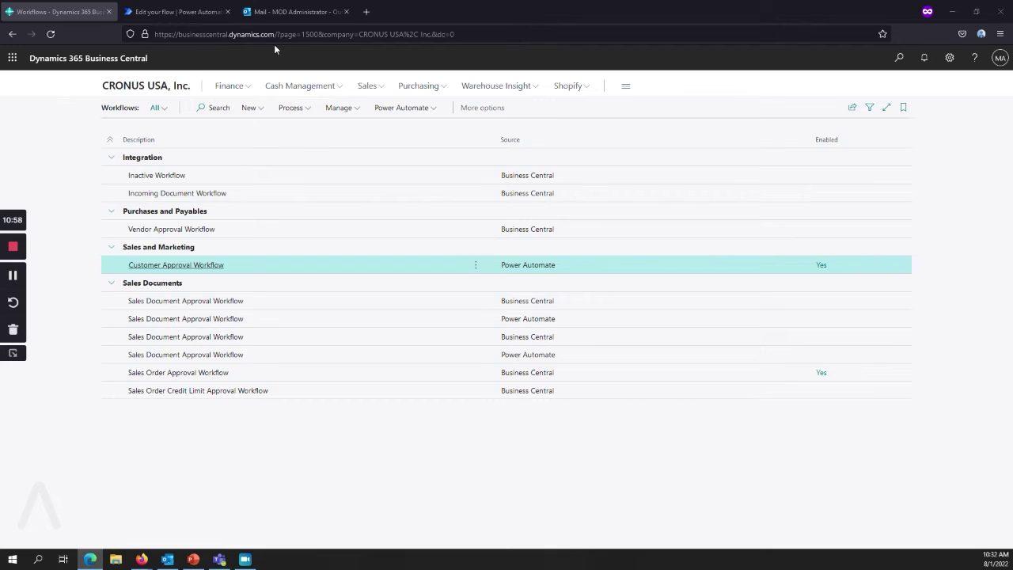
pyautogui.click(297, 10)
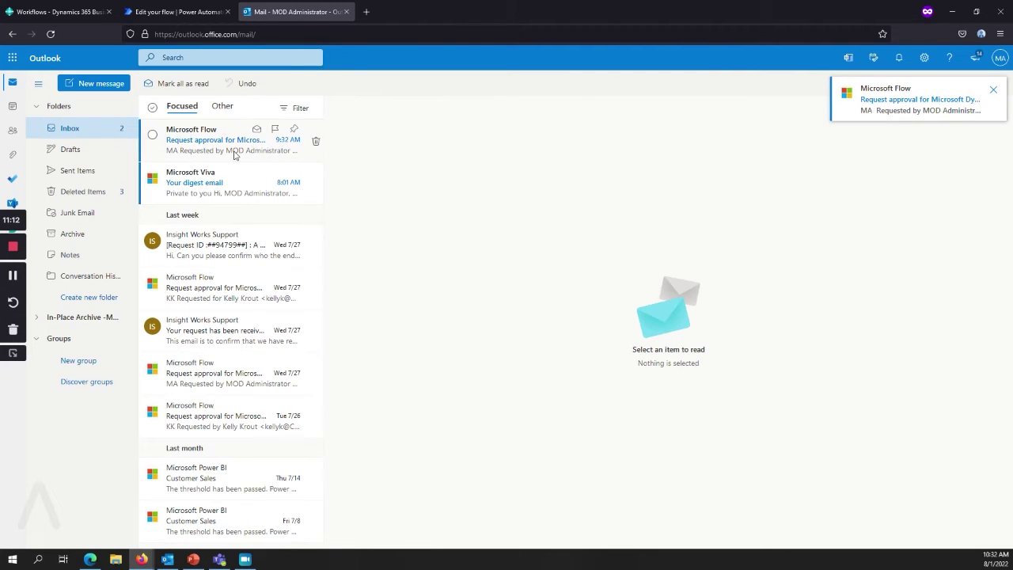
pyautogui.click(235, 155)
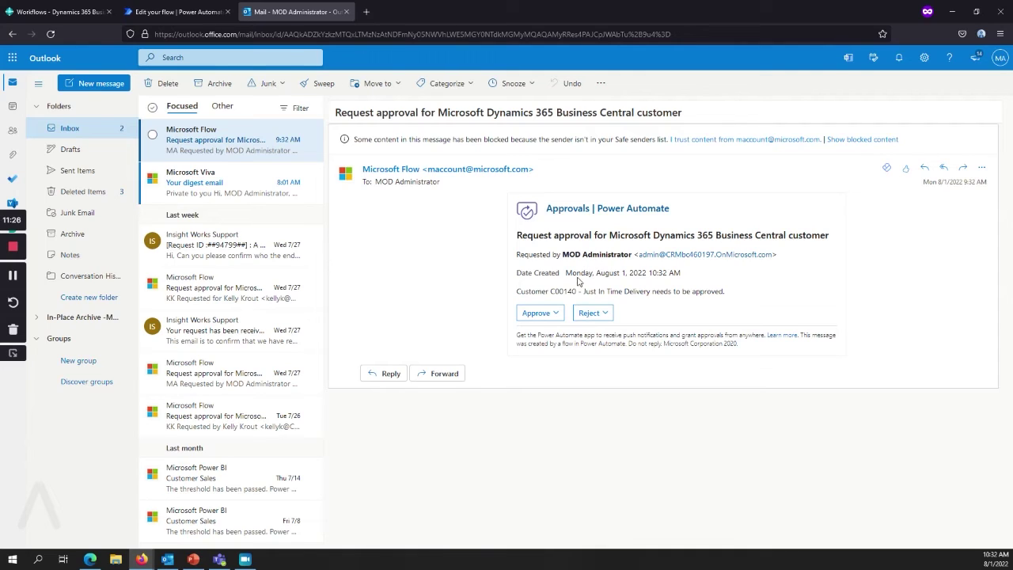
# Approve the Just In Time Delivery customer request from the email with the comment "Credit Limit $10,000"
pyautogui.click(558, 314)
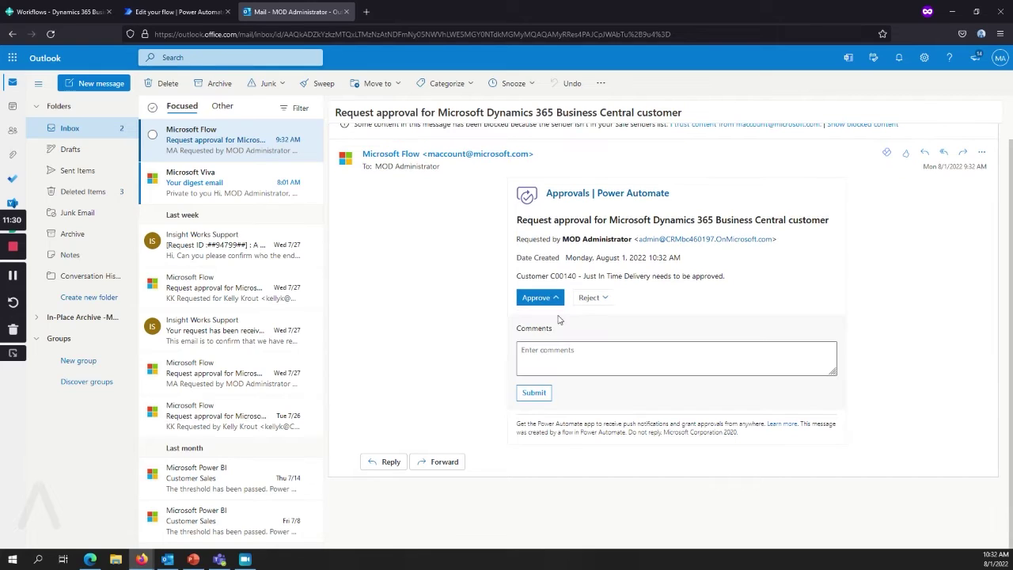
pyautogui.write('Credit Limit $10,')
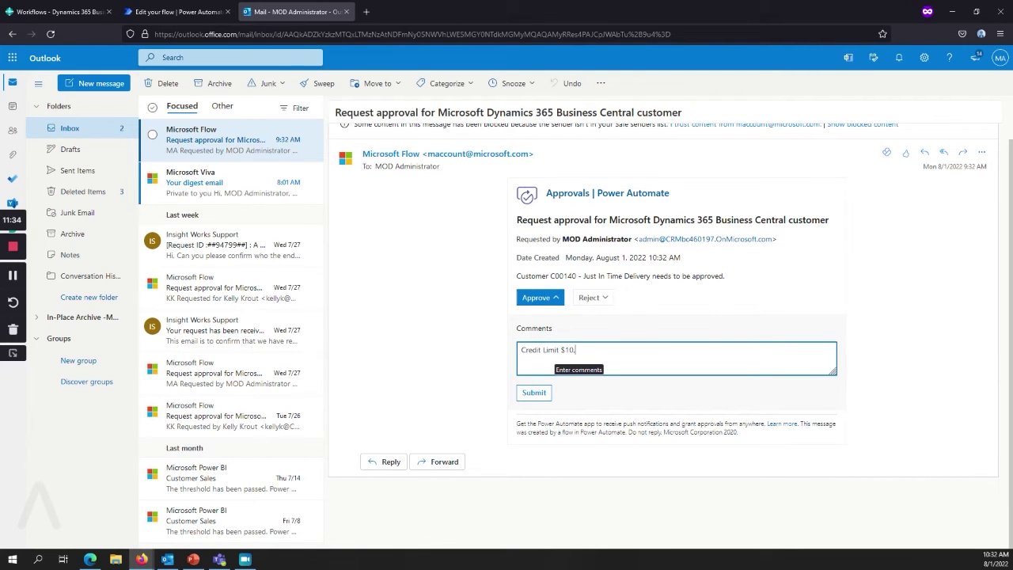
pyautogui.write('000')
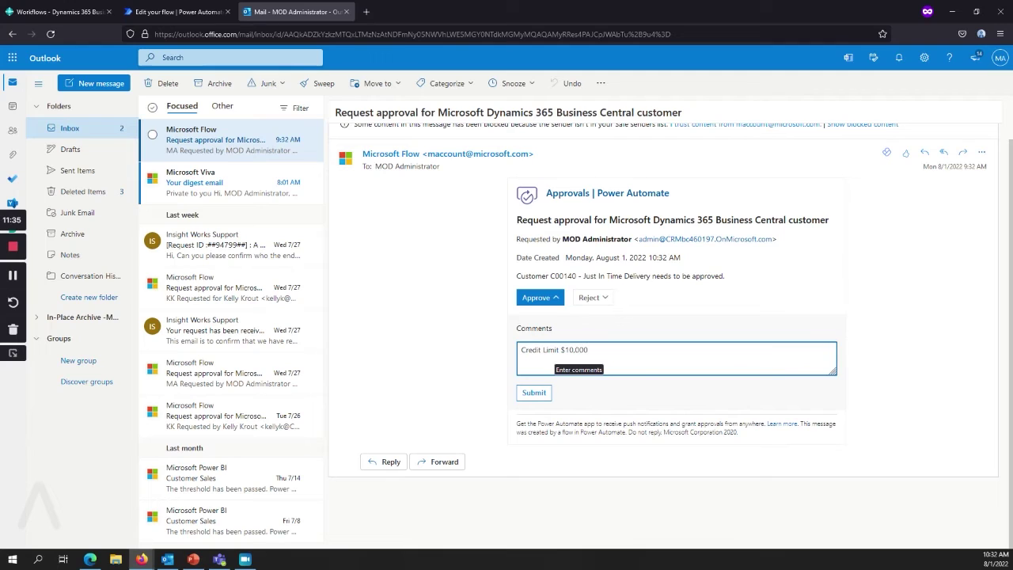
pyautogui.click(541, 393)
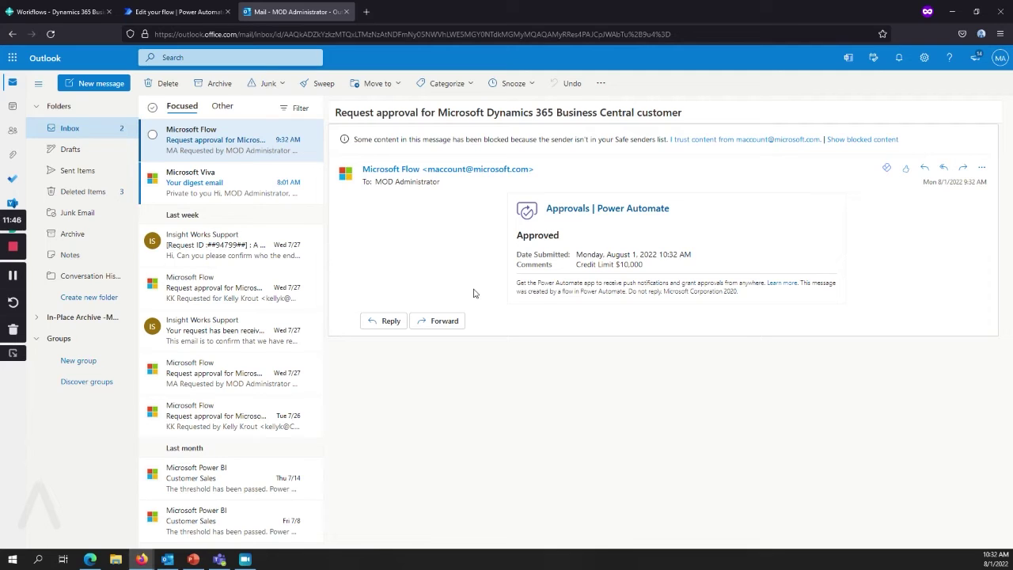
# Open the Customer Approved email in the requester's Outlook inbox and return to the Just In Time Delivery customer card
pyautogui.hotkey('alt', 'Tab')
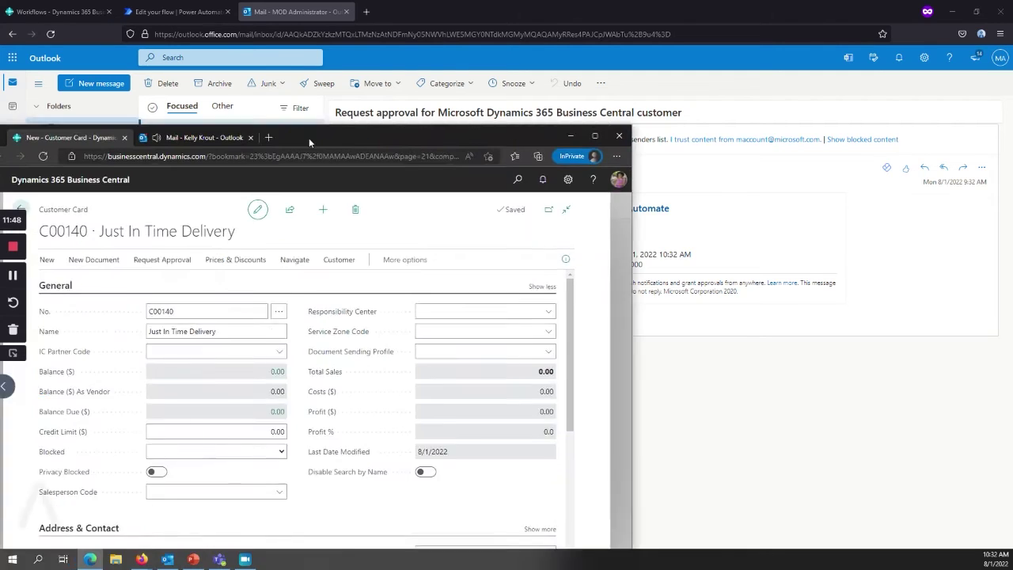
pyautogui.click(396, 102)
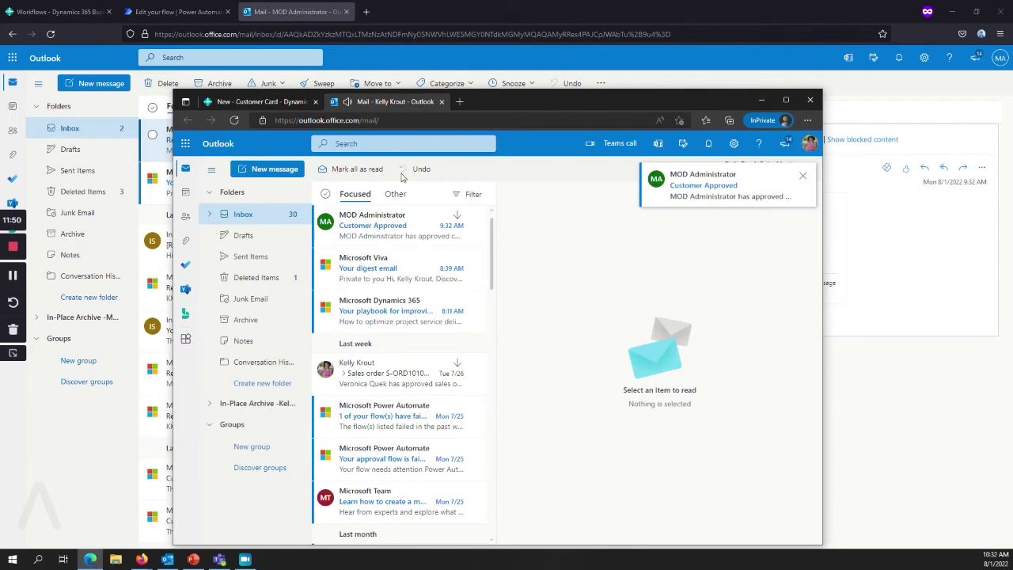
pyautogui.click(404, 232)
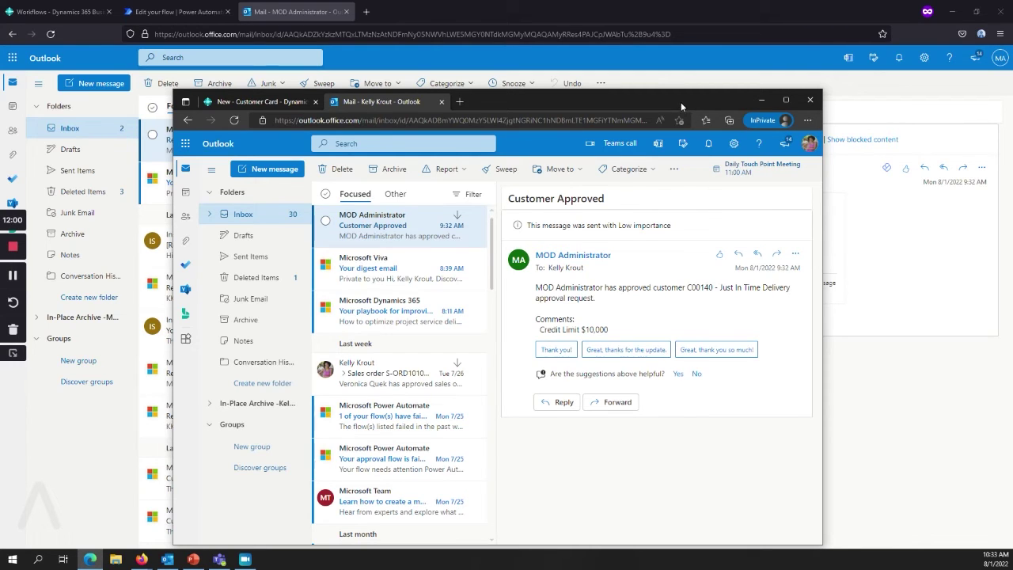
pyautogui.moveTo(681, 102); pyautogui.dragTo(0, 71)
pyautogui.click(245, 101)
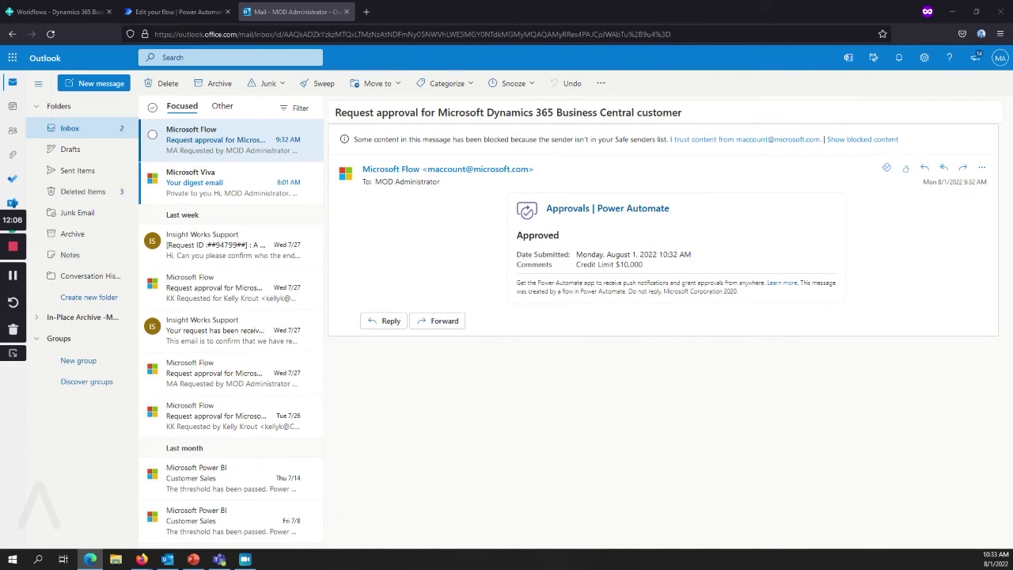
# Switch to the PowerPoint slide show and advance to the Solutions to Common Requests slide
pyautogui.click(194, 560)
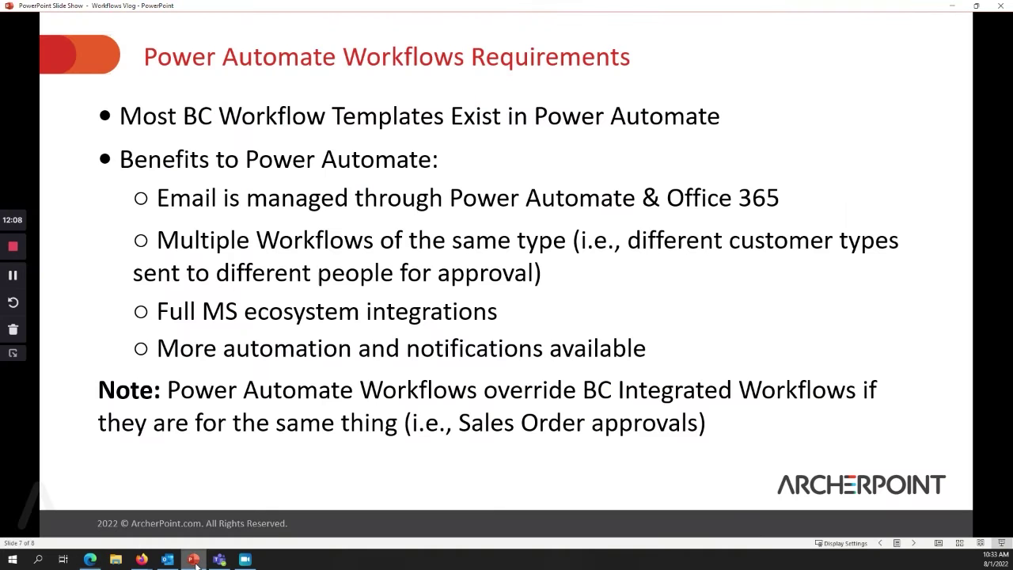
pyautogui.click(914, 543)
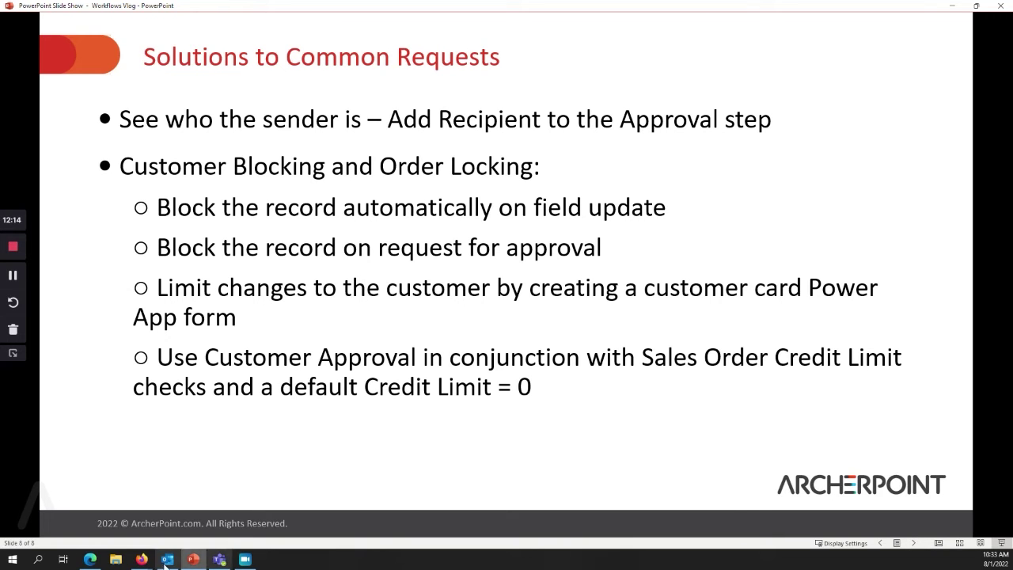
# Switch back to Power Automate in Firefox and open the Request approval for Dynamics 365 Business Central customer flow for editing
pyautogui.click(138, 559)
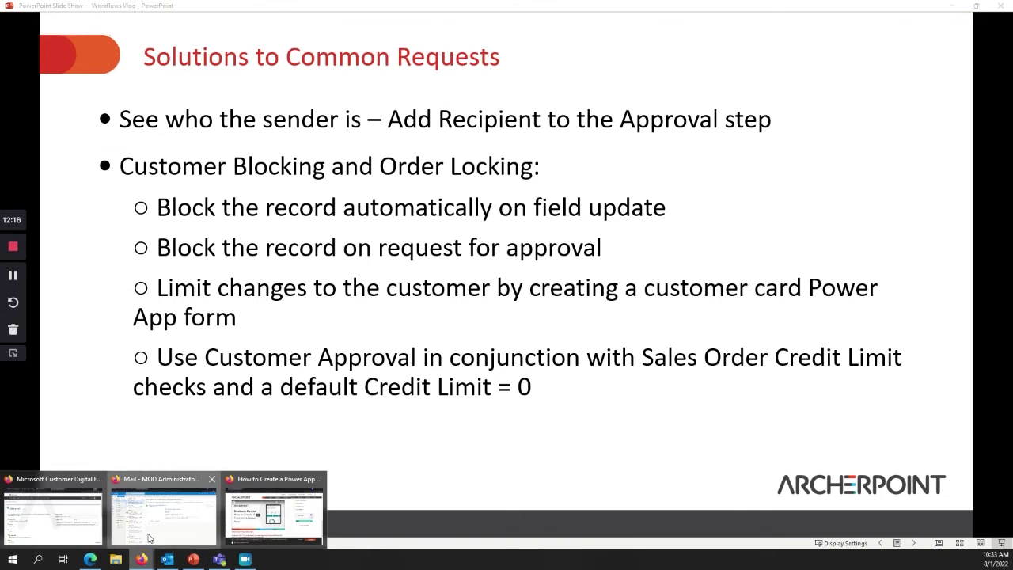
pyautogui.click(168, 510)
pyautogui.click(178, 11)
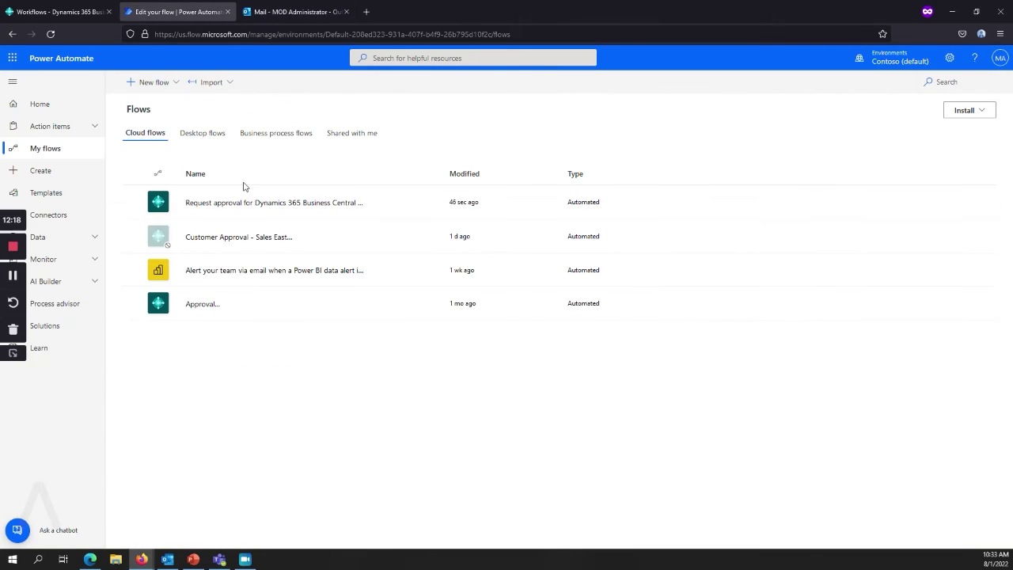
pyautogui.click(390, 203)
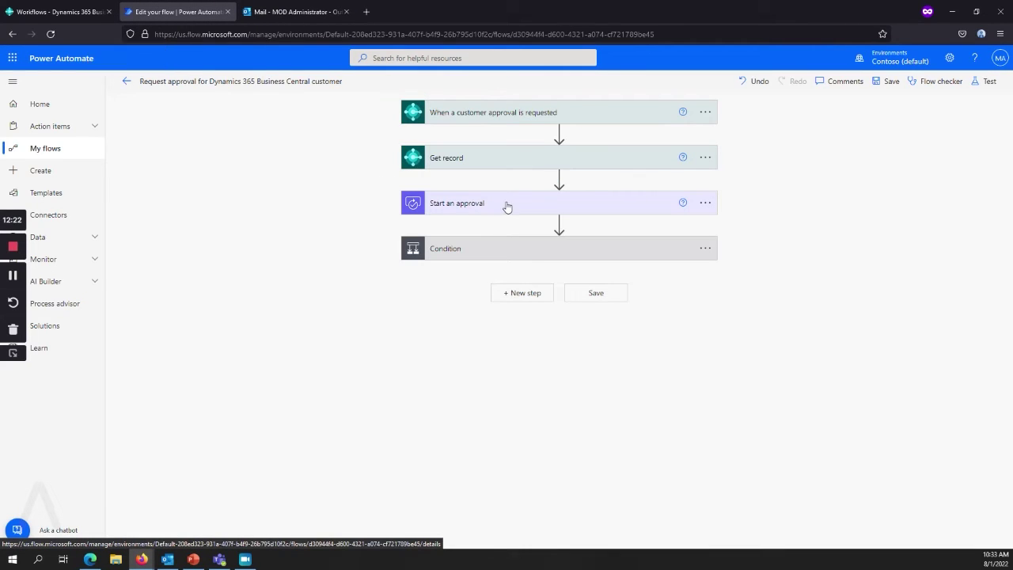
# Set the Requestor of the Start an approval action to the Requested By User Email dynamic value, and collapse the action
pyautogui.click(506, 205)
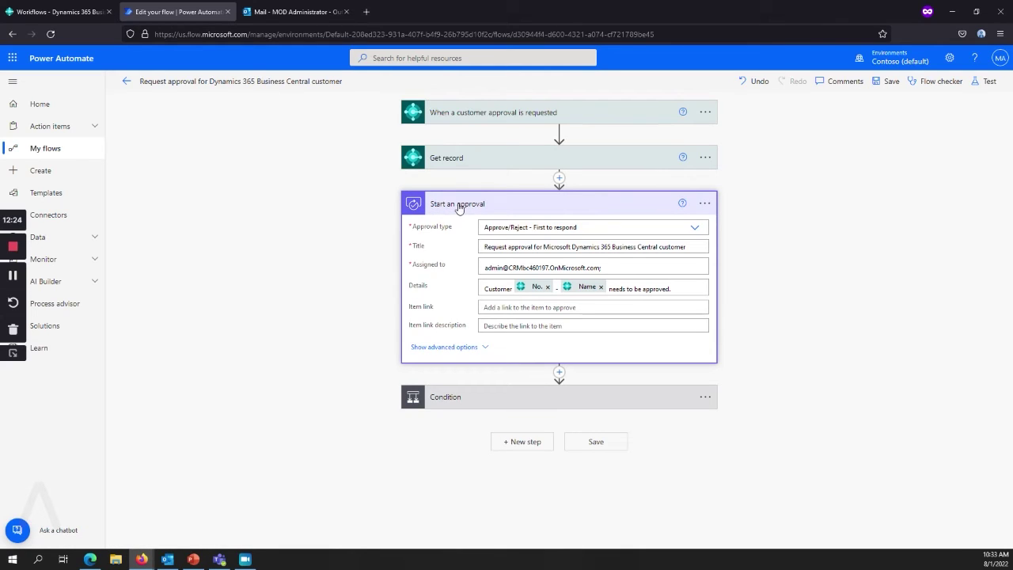
pyautogui.click(482, 349)
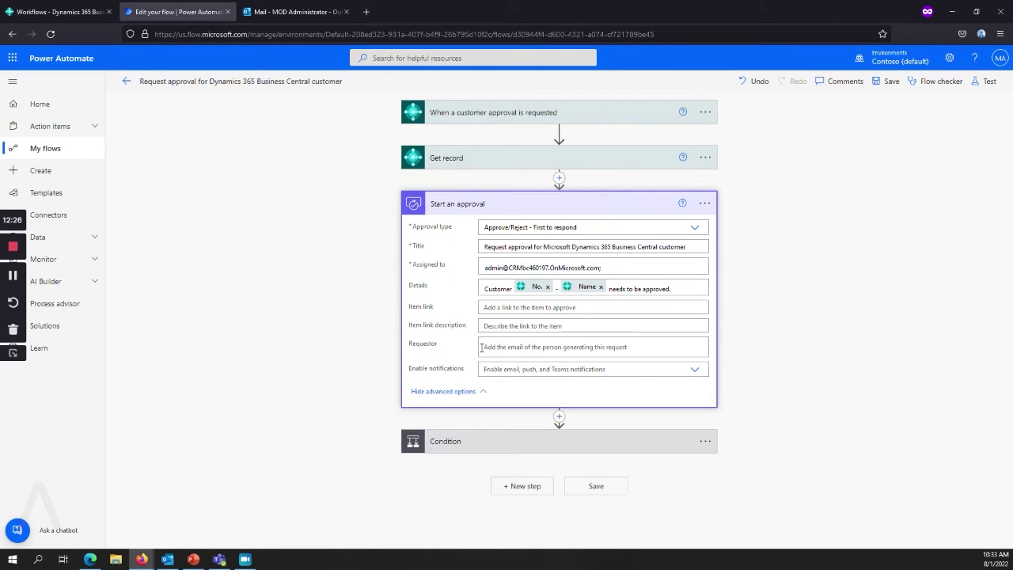
pyautogui.click(492, 348)
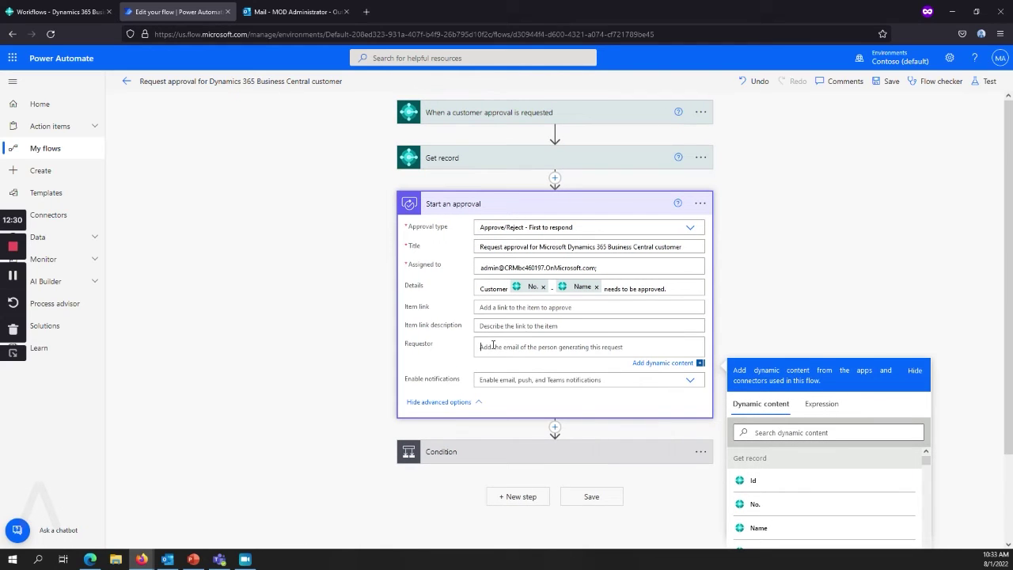
pyautogui.scroll(-1, 810, 266)
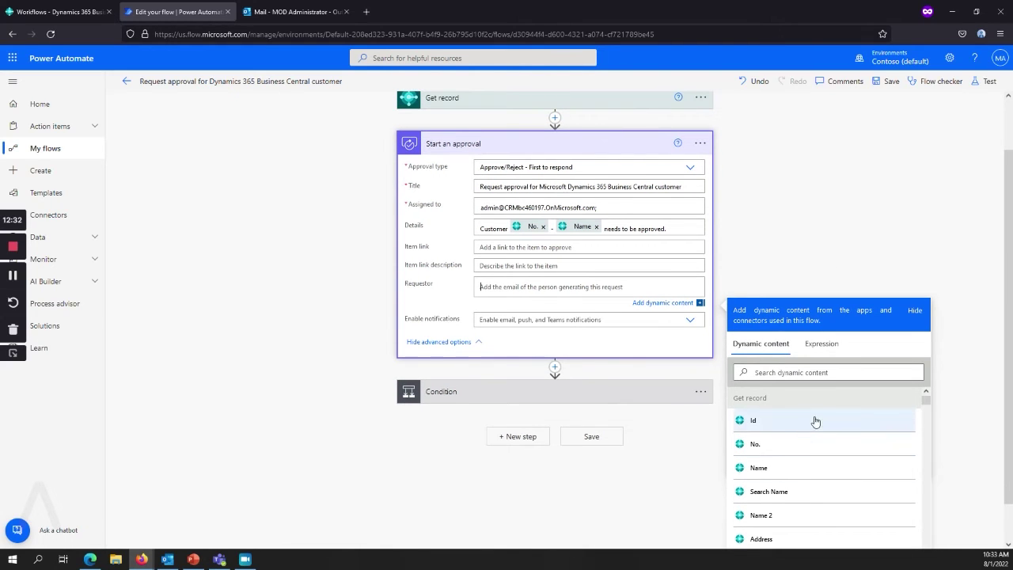
pyautogui.scroll(-8, 815, 428)
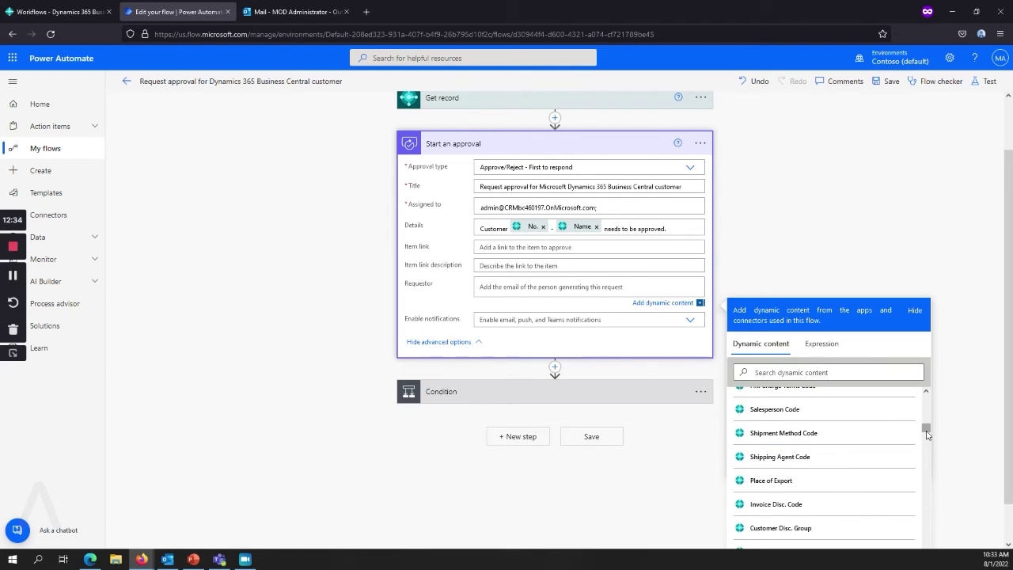
pyautogui.scroll(-5, 927, 434)
pyautogui.scroll(-2, 875, 443)
pyautogui.scroll(-1, 870, 443)
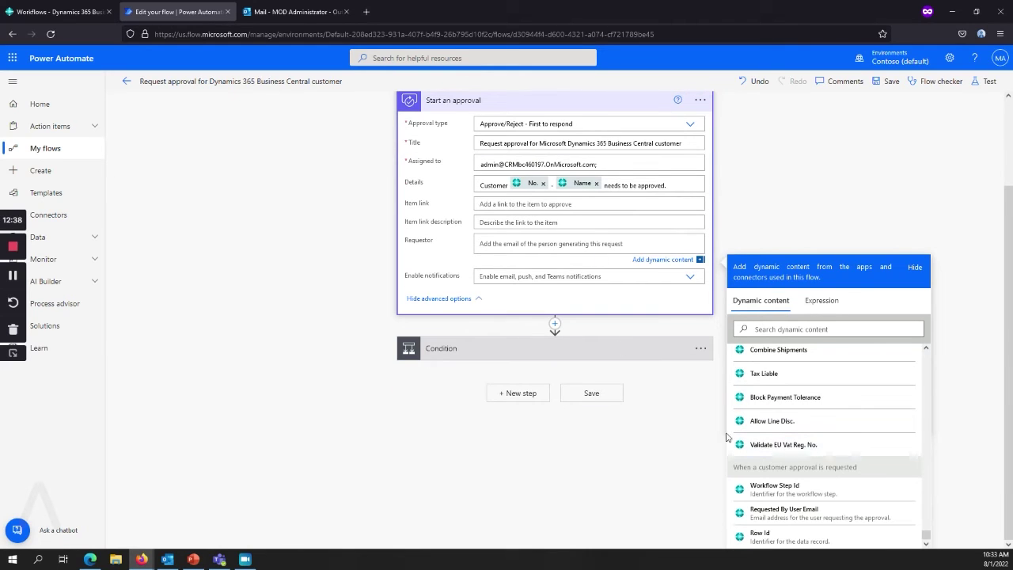
pyautogui.click(785, 518)
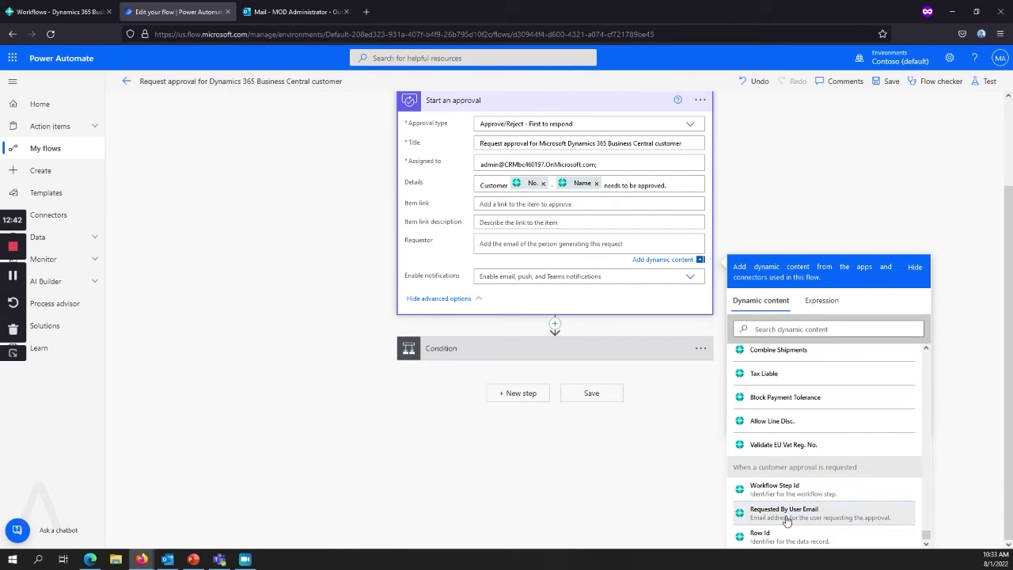
pyautogui.click(761, 211)
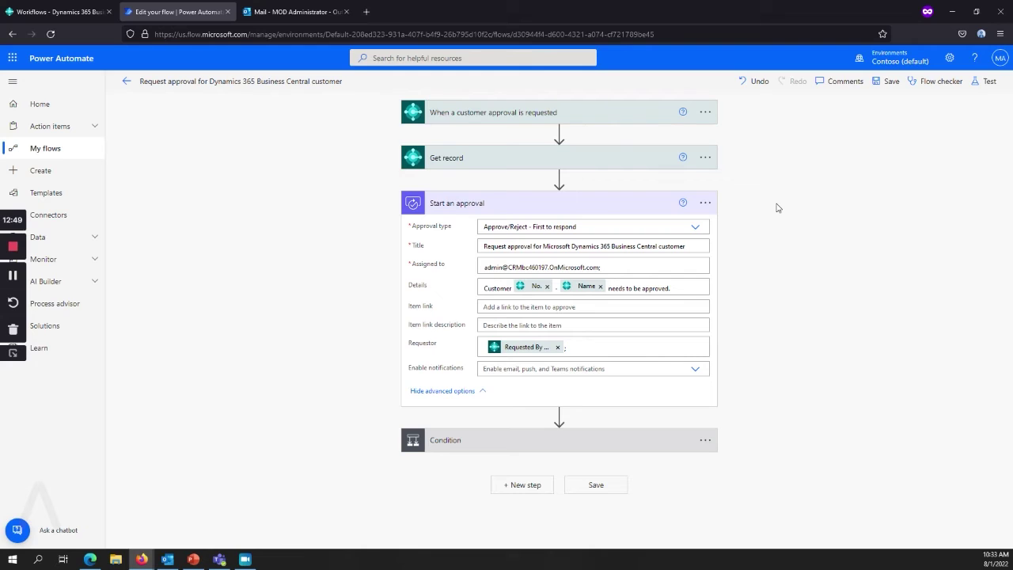
pyautogui.click(572, 203)
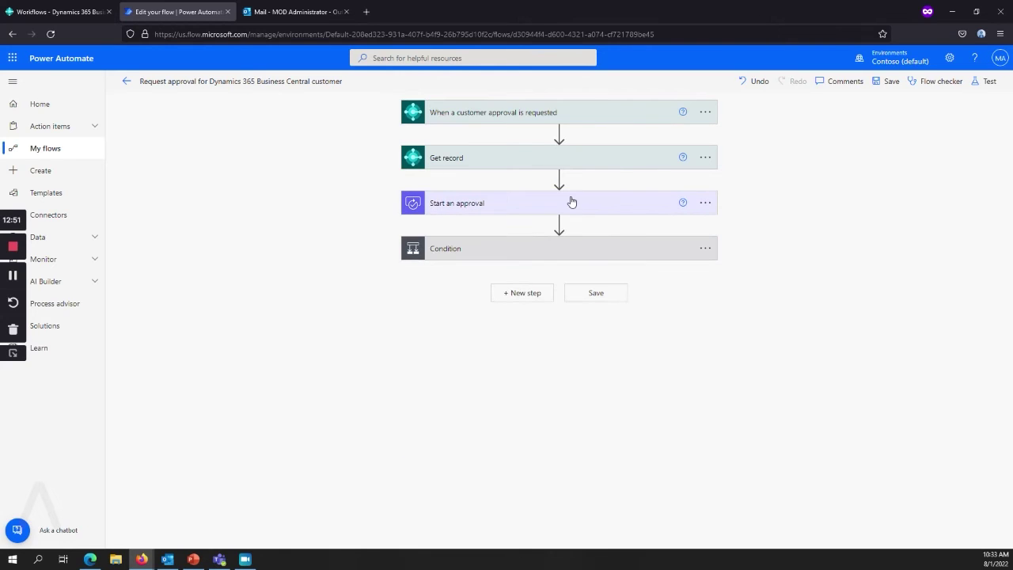
# Review the Solutions to Common Requests slide in PowerPoint and return to the Power Automate flow editor
pyautogui.click(192, 559)
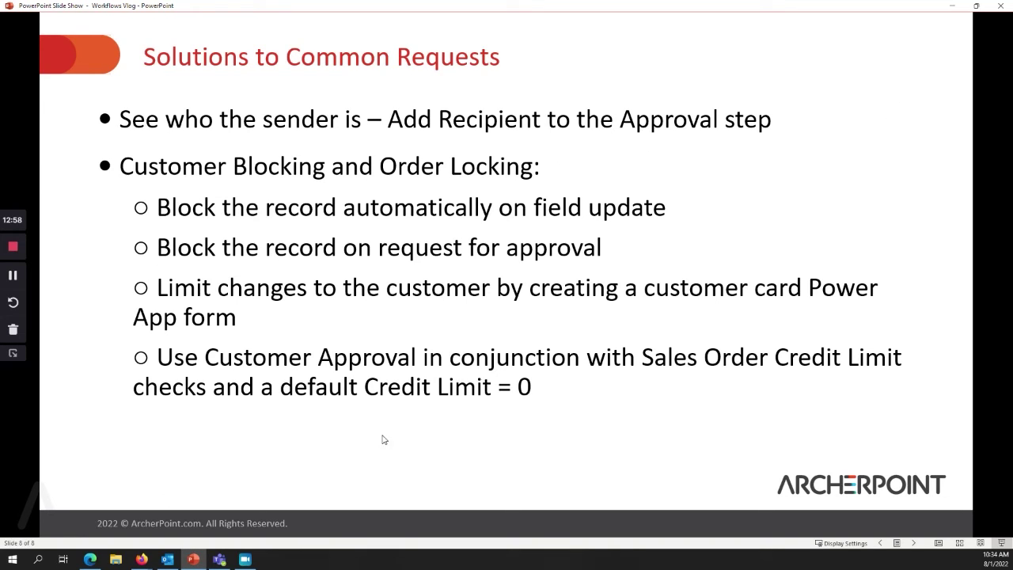
pyautogui.moveTo(147, 554)
pyautogui.click(164, 506)
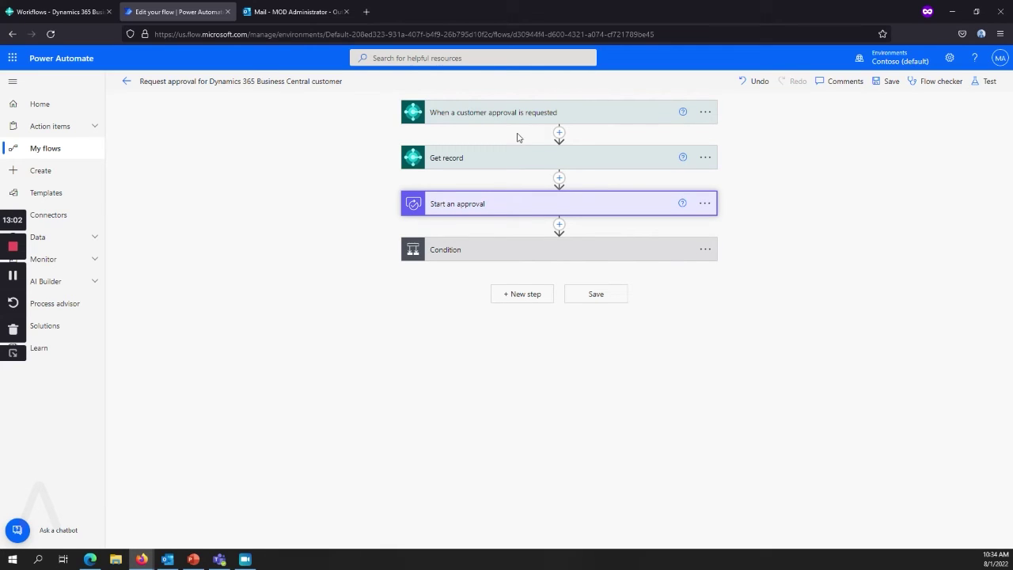
# Add a Dynamics 365 Business Central Update record (V3) action between Get record and Start an approval
pyautogui.click(559, 179)
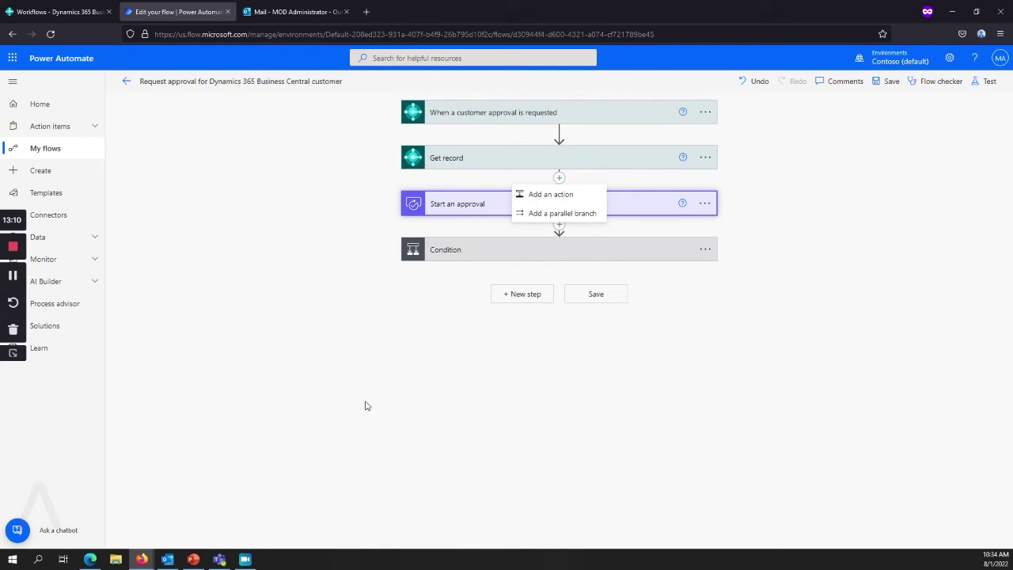
pyautogui.click(562, 198)
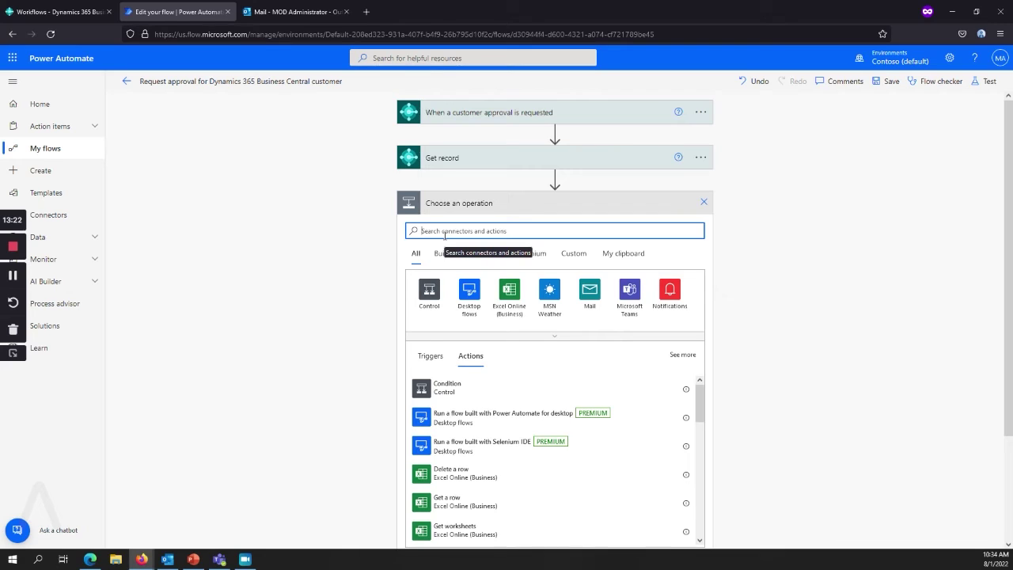
pyautogui.write('business central')
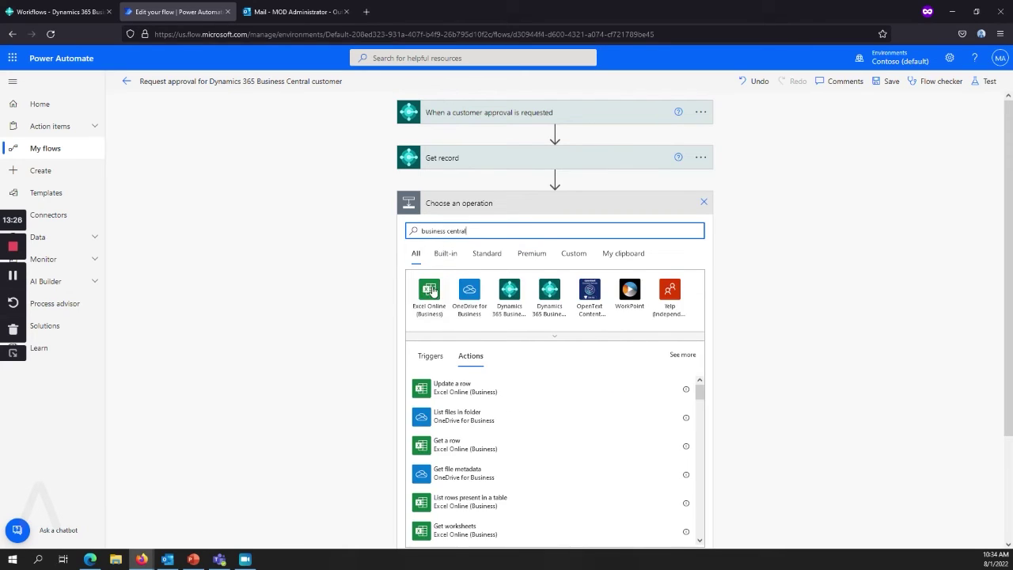
pyautogui.click(505, 316)
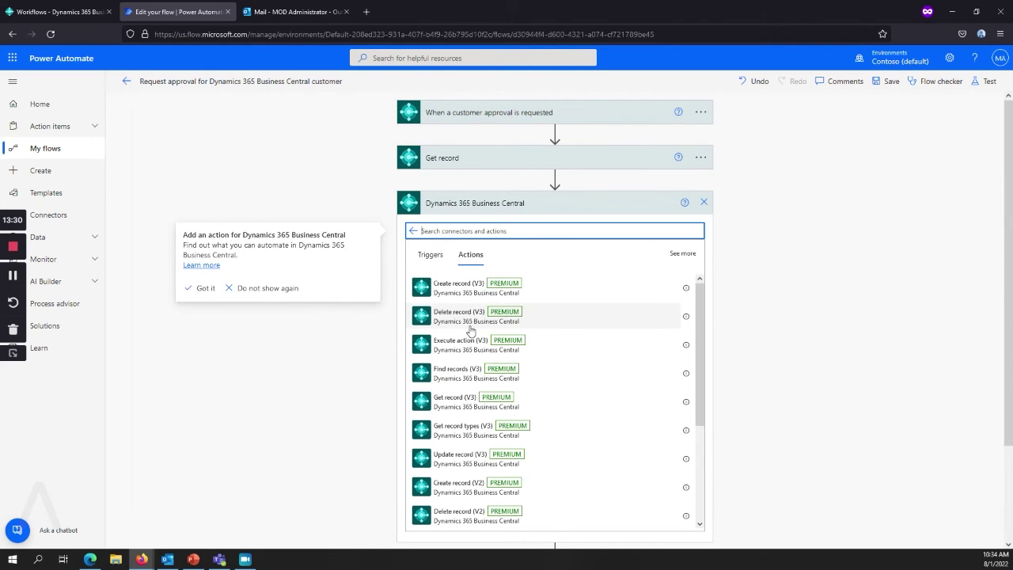
pyautogui.click(449, 456)
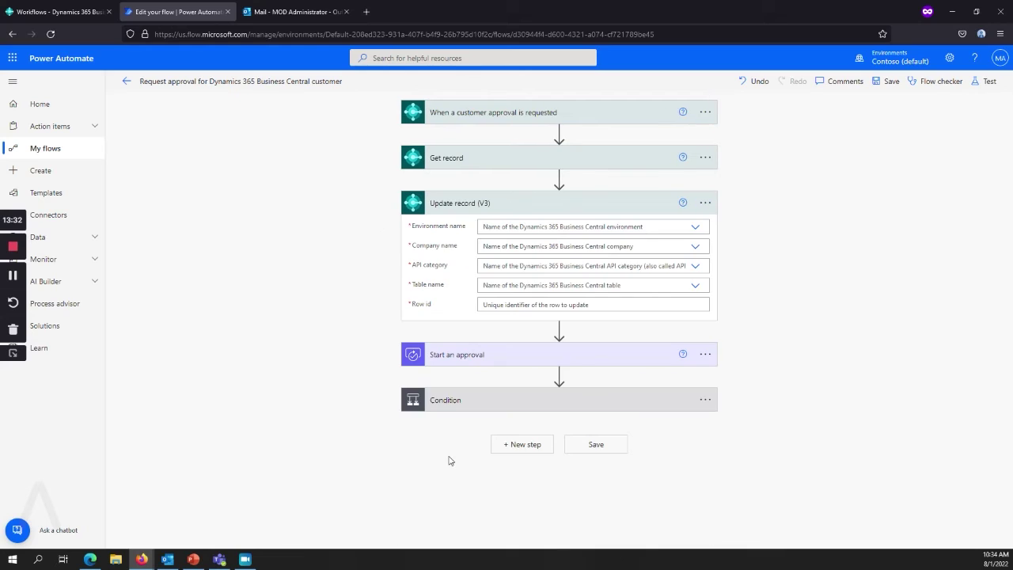
# Set the Update record action to environment PRODUCTION, company CRONUS USA, Inc., API category workflowEndpoints and table workflowCustomers
pyautogui.click(695, 227)
pyautogui.click(502, 242)
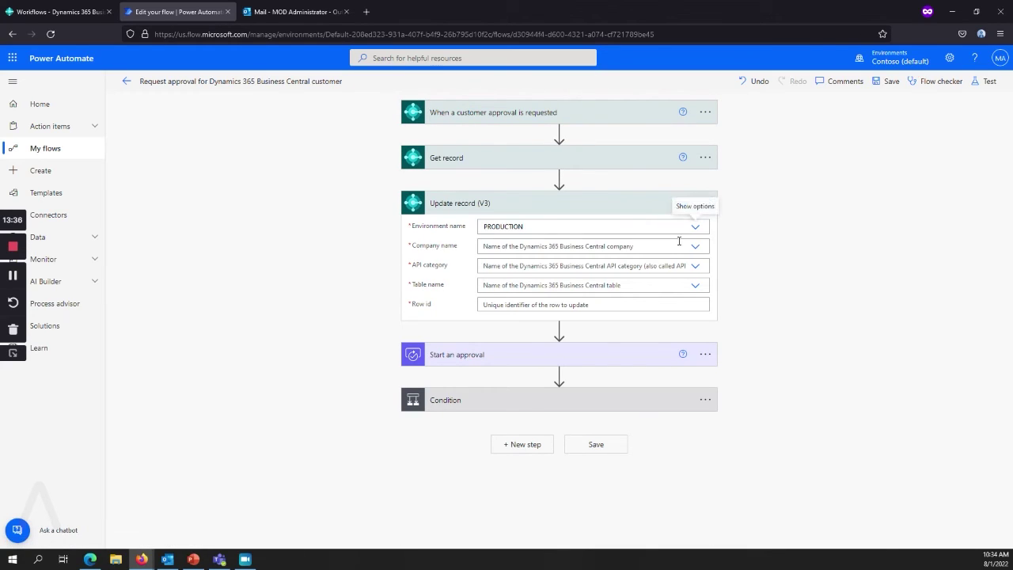
pyautogui.click(696, 247)
pyautogui.click(530, 262)
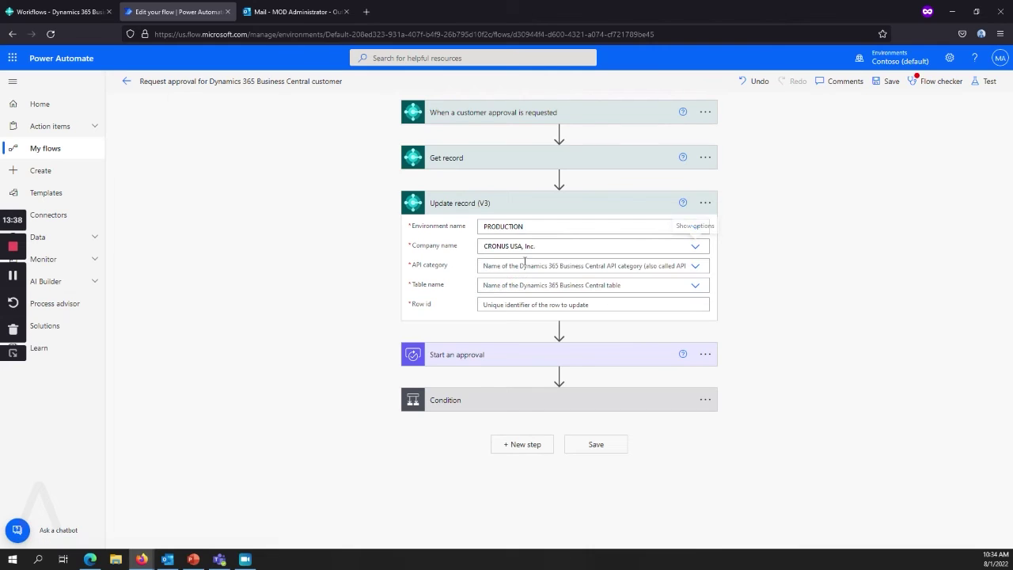
pyautogui.click(696, 266)
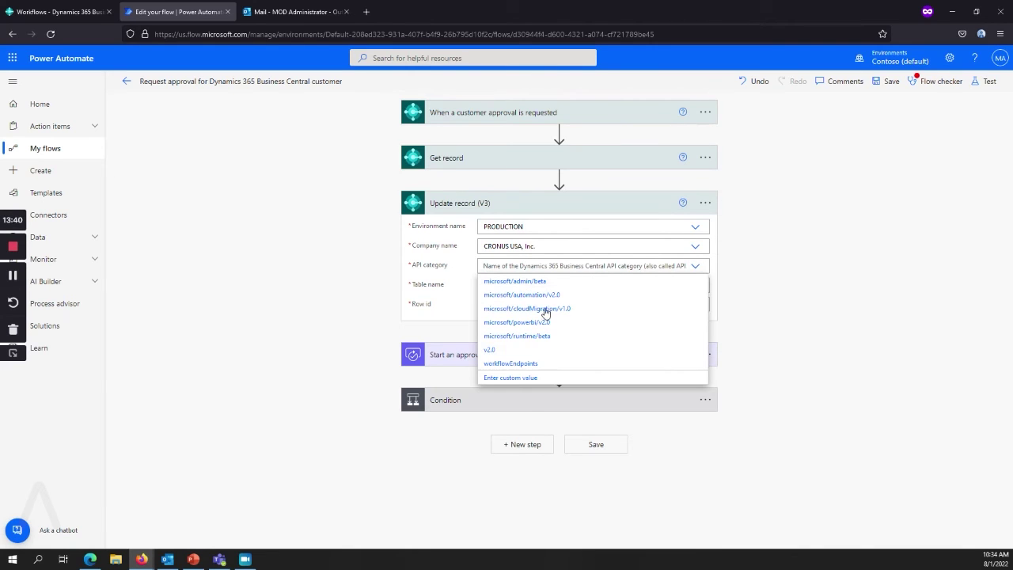
pyautogui.click(527, 363)
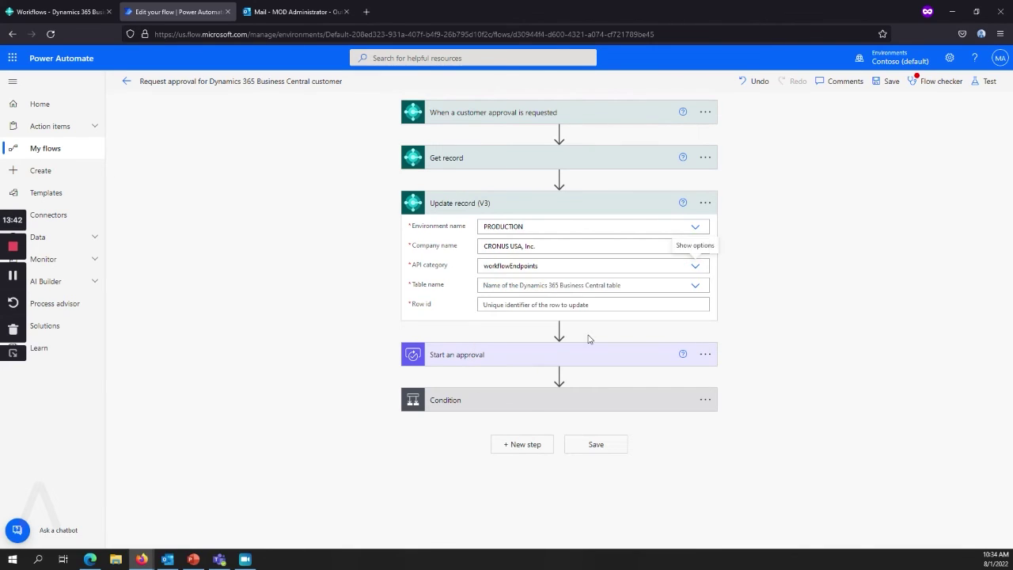
pyautogui.click(695, 287)
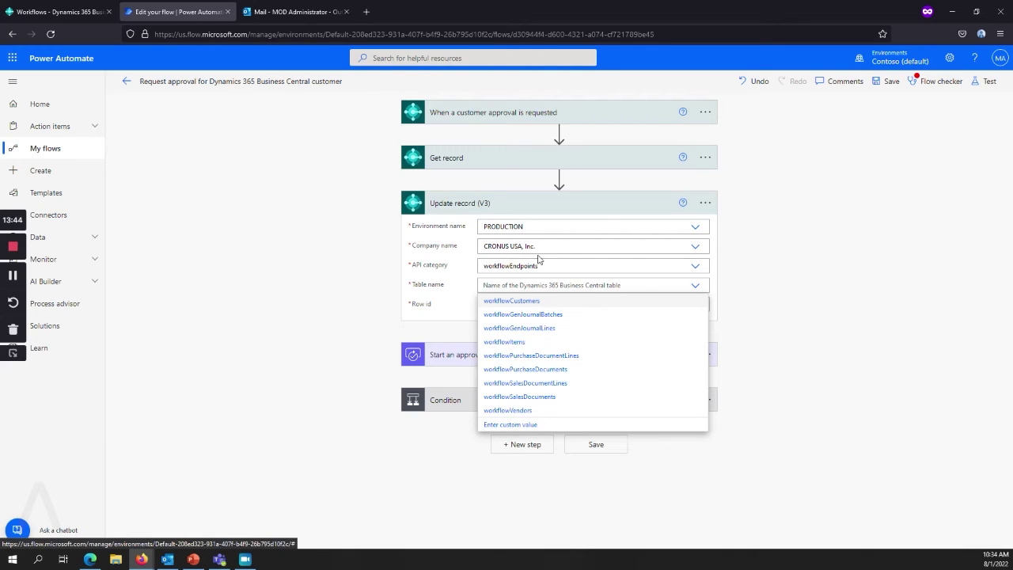
pyautogui.click(527, 302)
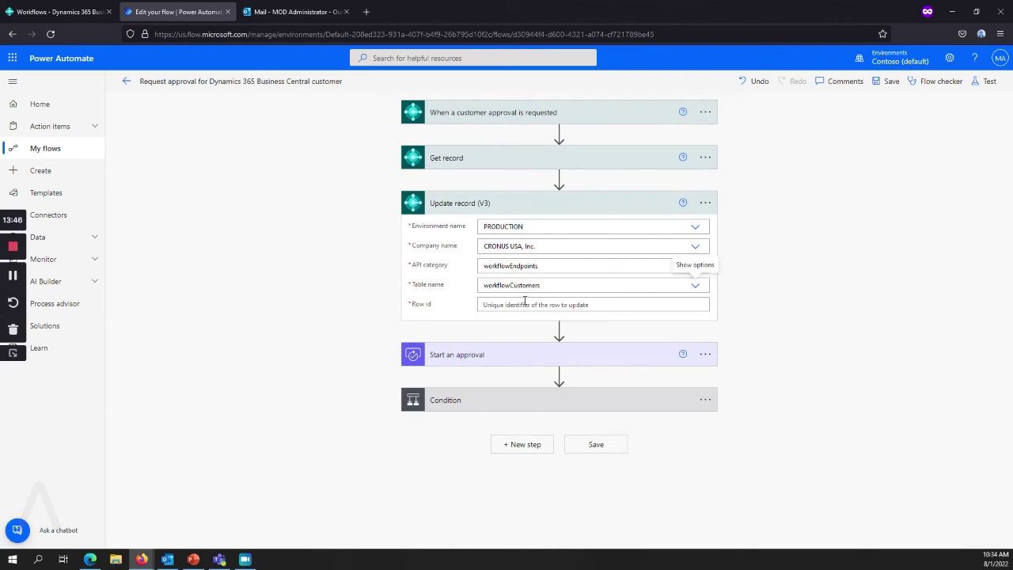
# Expand Get record to check its row id, and insert its Id dynamic value into the Update record action's No. field
pyautogui.click(523, 306)
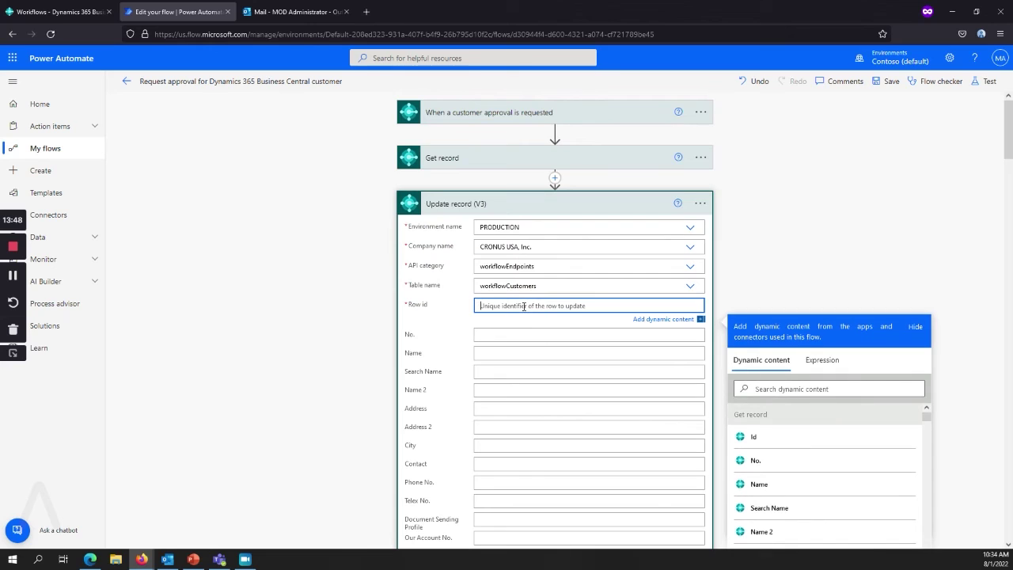
pyautogui.click(512, 164)
pyautogui.click(531, 432)
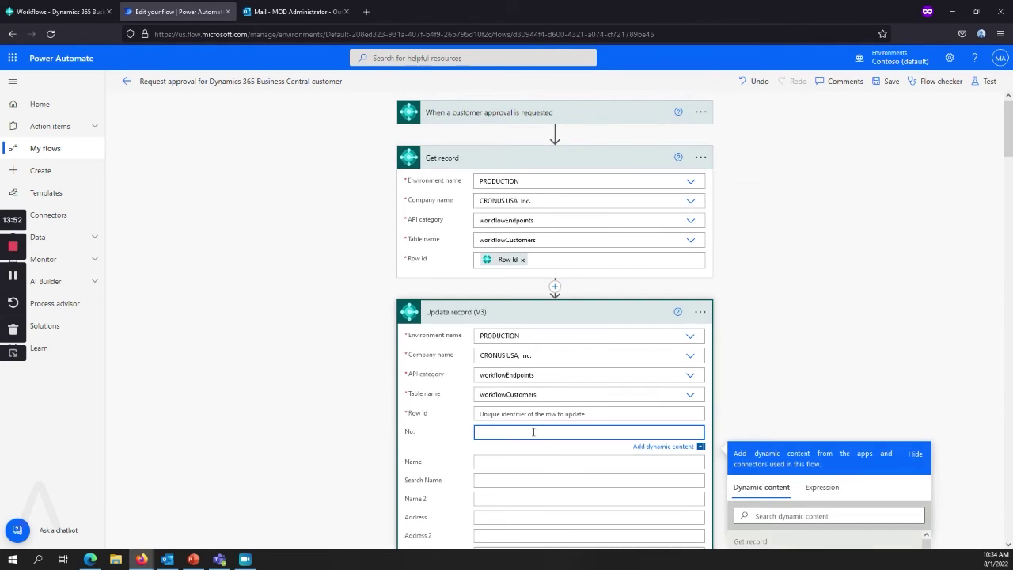
pyautogui.scroll(-2, 765, 426)
pyautogui.click(751, 444)
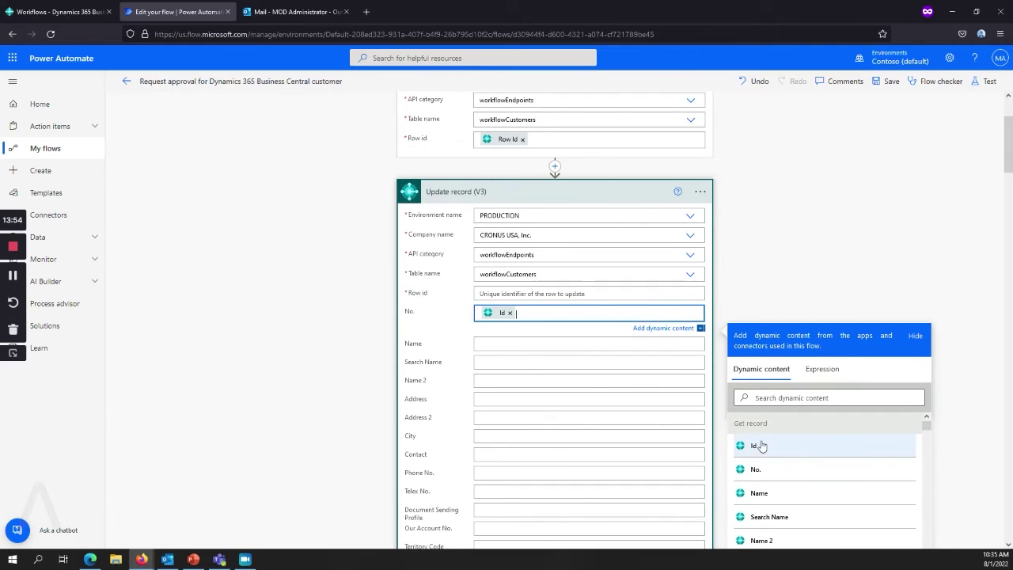
# Set the Blocked field to All in the Update record (V3) action
pyautogui.scroll(-8, 547, 328)
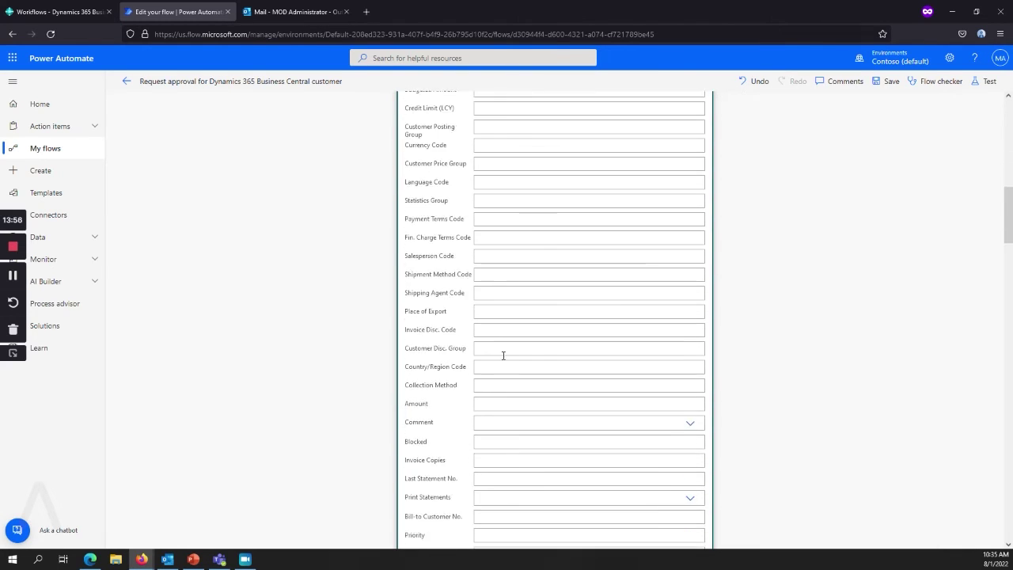
pyautogui.scroll(-2, 517, 310)
pyautogui.click(490, 311)
pyautogui.write('All')
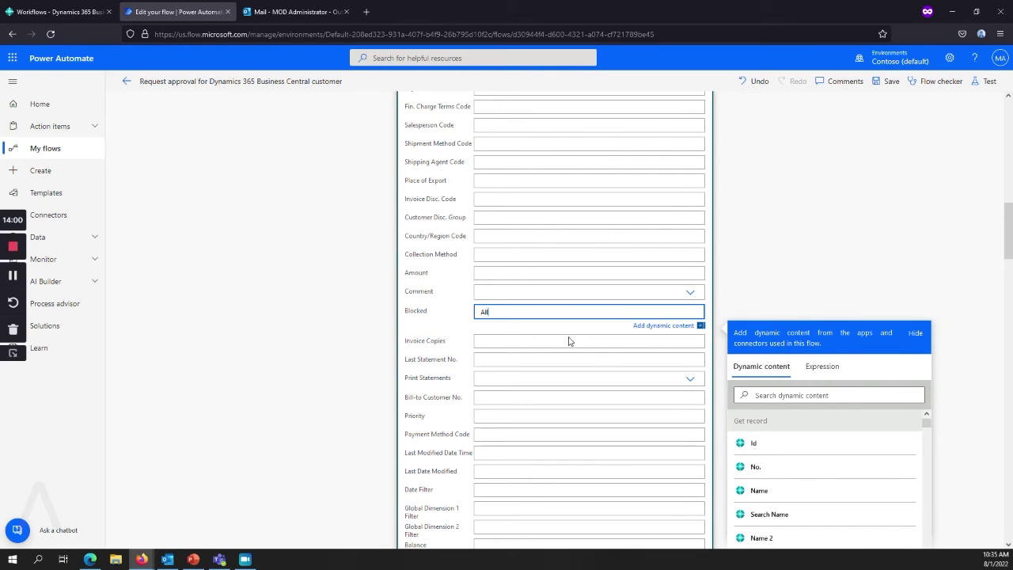
pyautogui.click(735, 279)
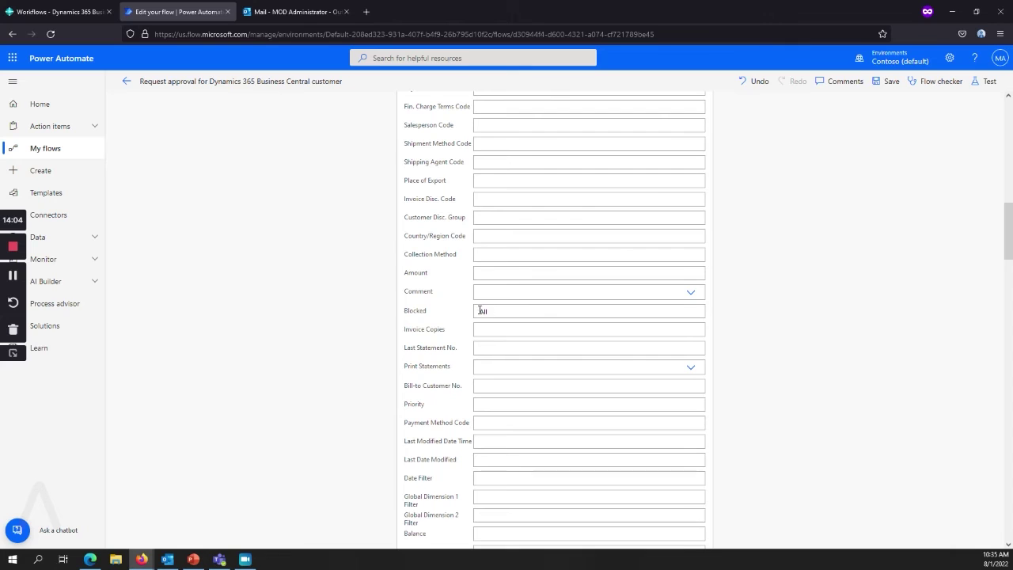
# Collapse the Update record (V3) action and review the approval flow down to its If yes and If no branches
pyautogui.scroll(1, 475, 313)
pyautogui.scroll(12, 475, 314)
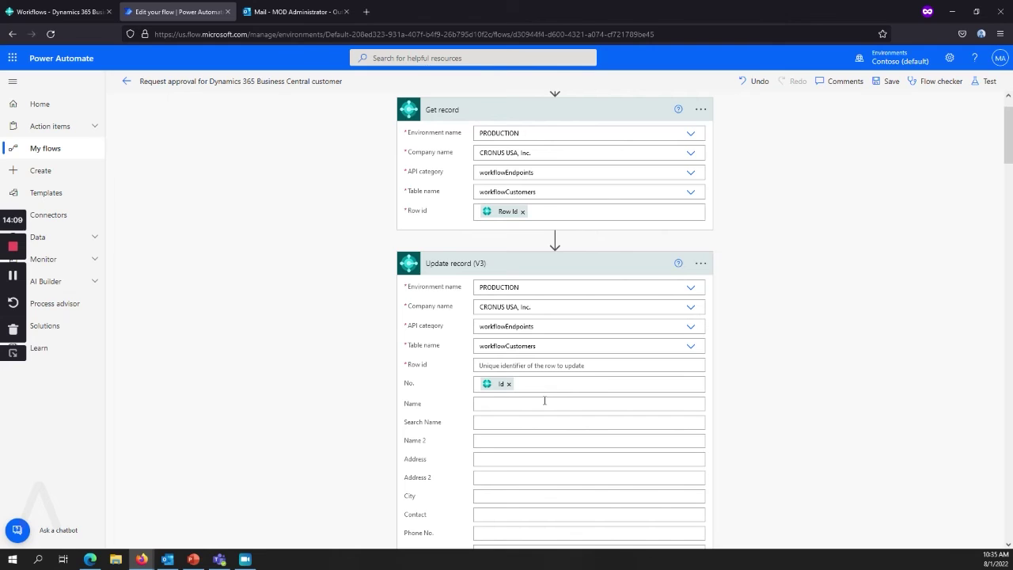
pyautogui.click(546, 269)
pyautogui.click(473, 400)
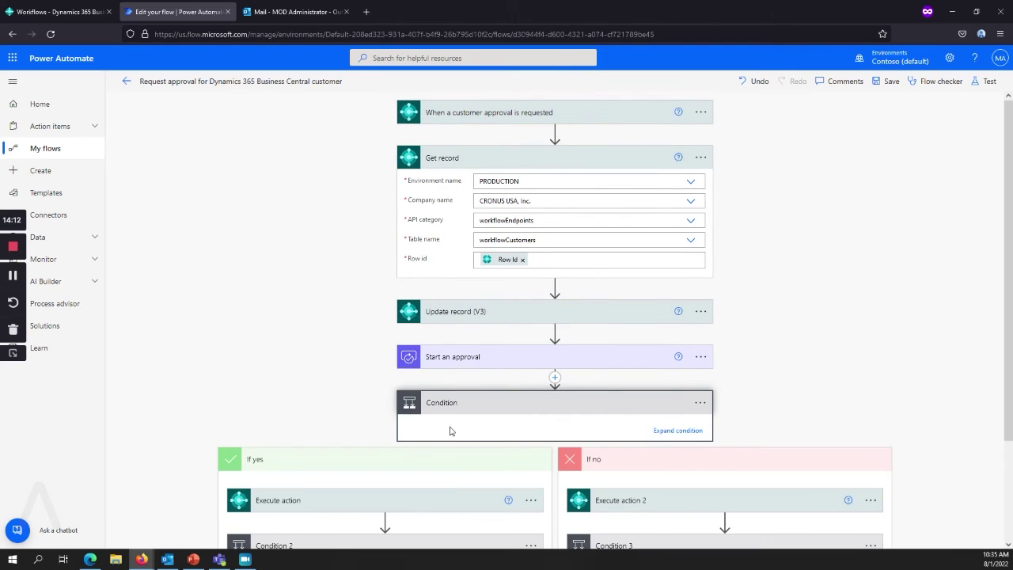
pyautogui.scroll(-2, 225, 396)
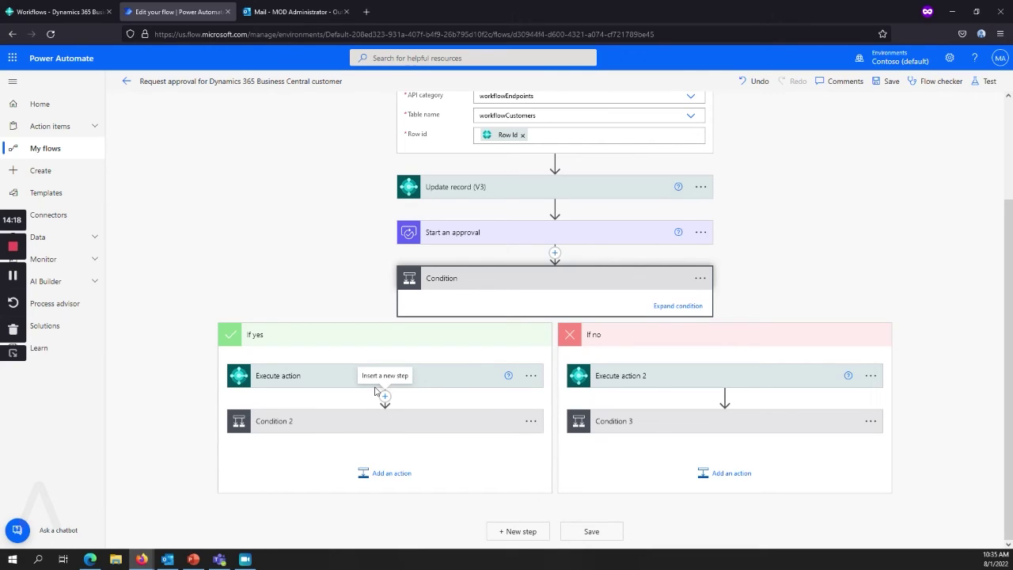
pyautogui.scroll(2, 316, 337)
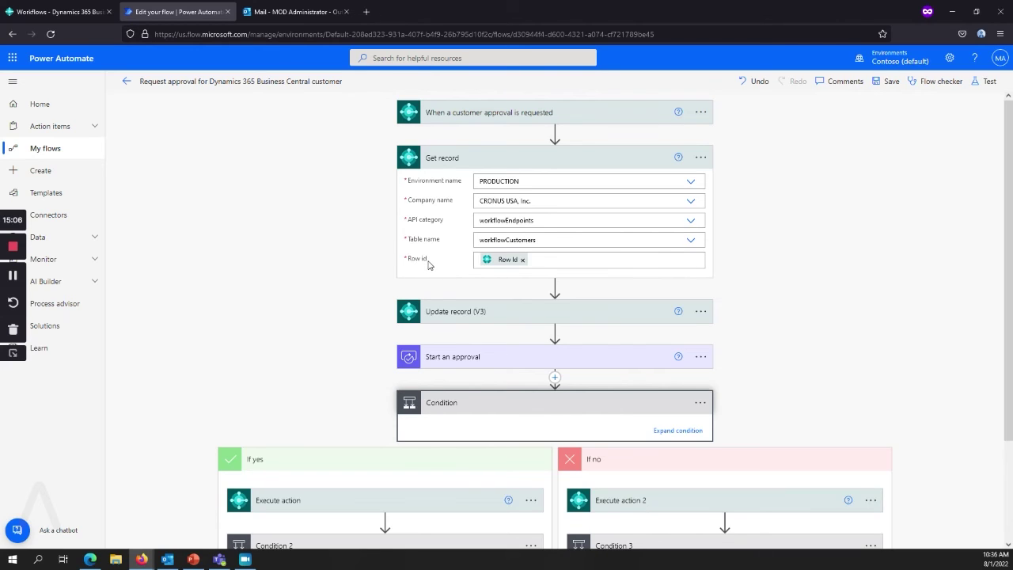
# Switch to Business Central, open the enabled Customer Approval Workflow and disable it for editing
pyautogui.click(52, 16)
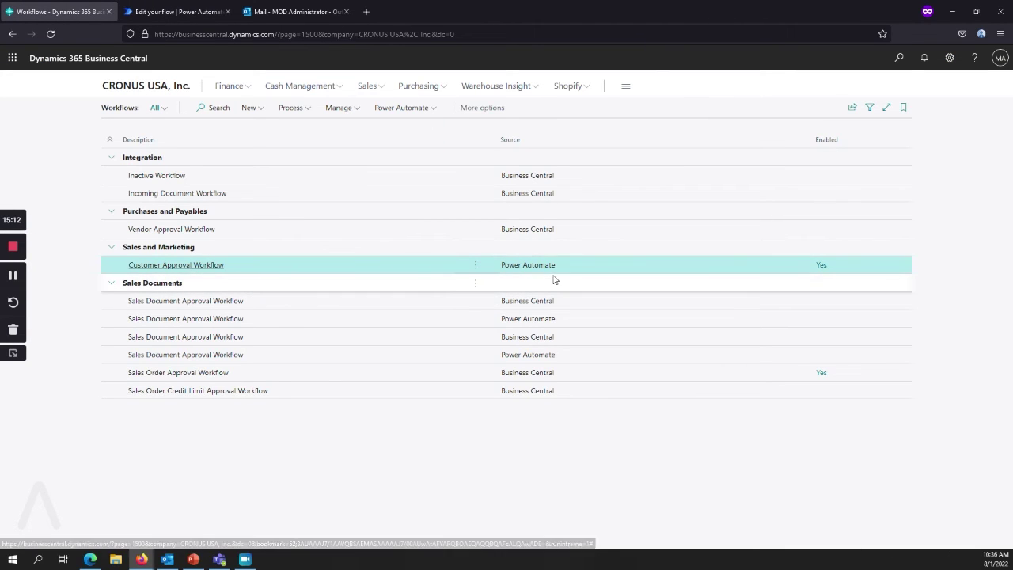
pyautogui.click(203, 265)
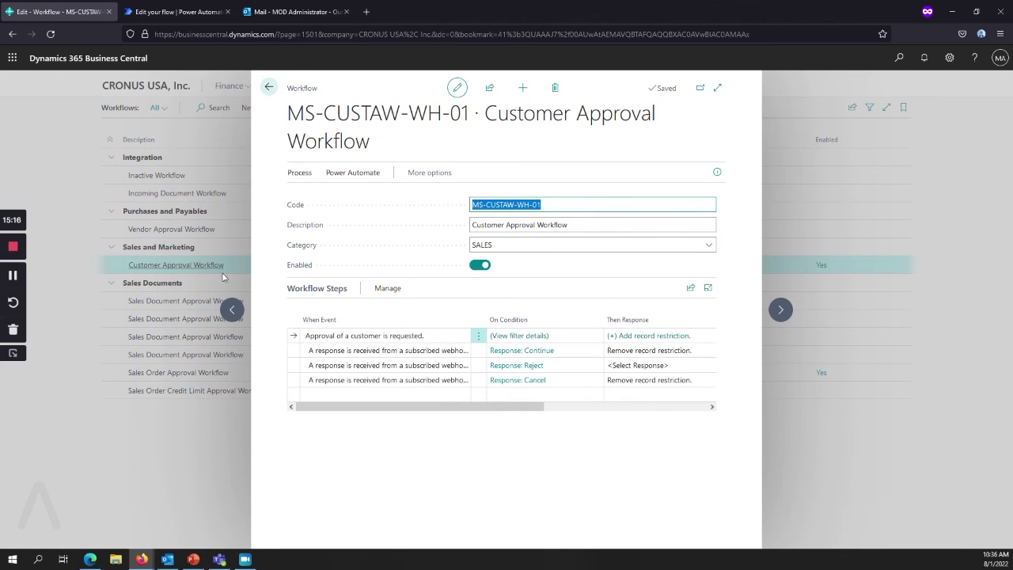
pyautogui.click(459, 336)
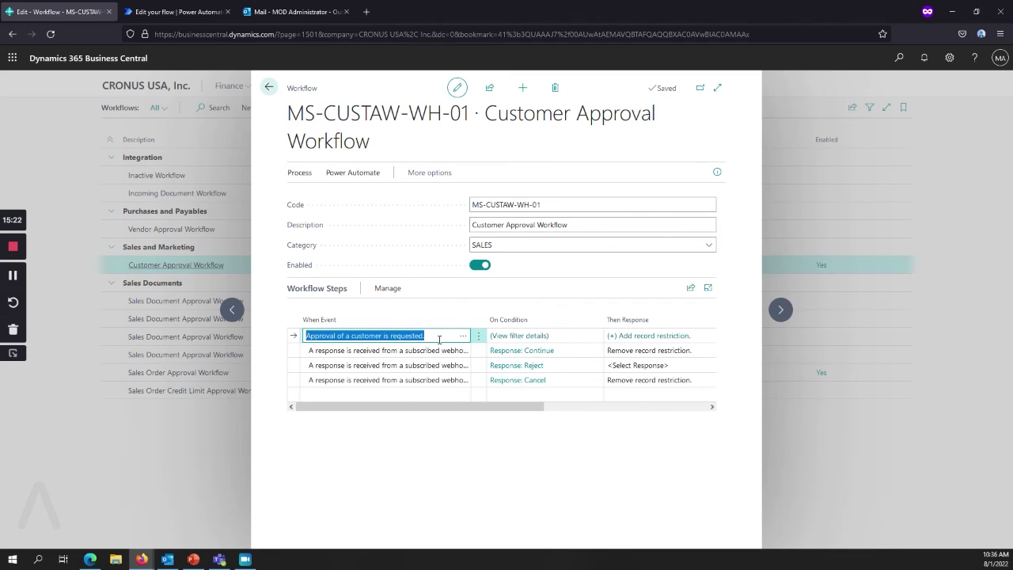
pyautogui.click(479, 267)
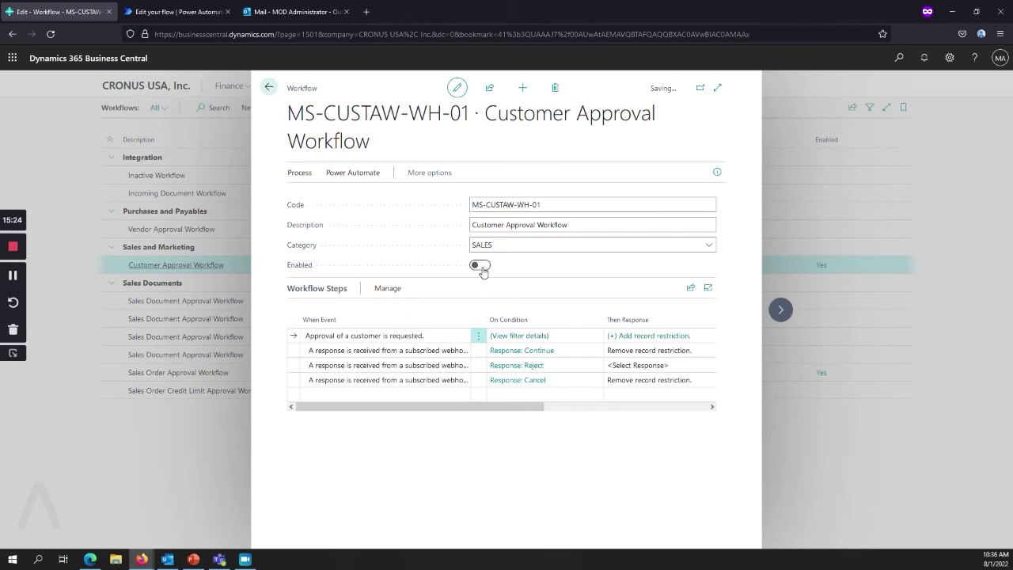
# Search the workflow events for customer and set the first workflow step's event to "A customer record is changed."
pyautogui.click(432, 335)
pyautogui.click(461, 336)
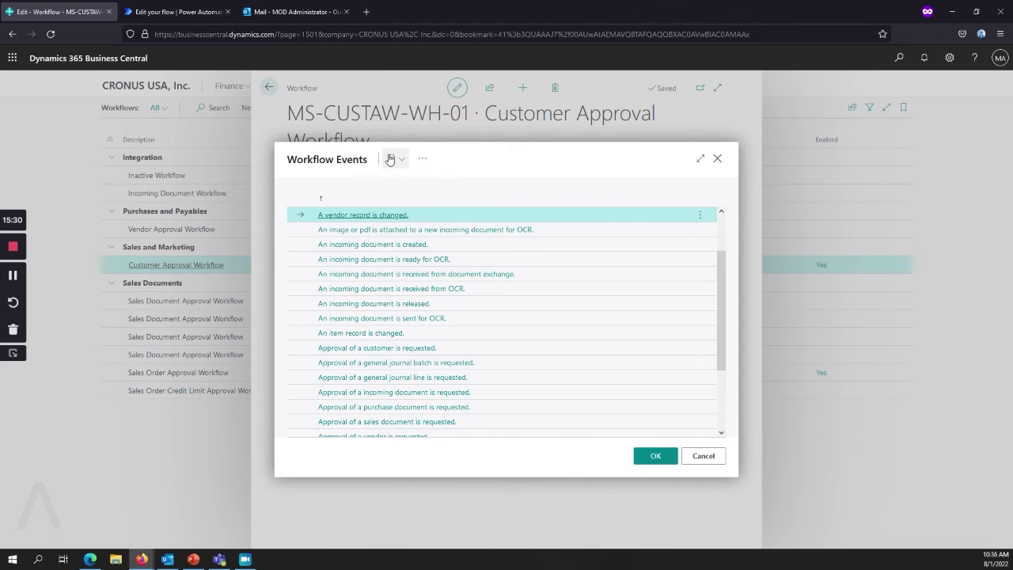
pyautogui.click(393, 160)
pyautogui.write('cus')
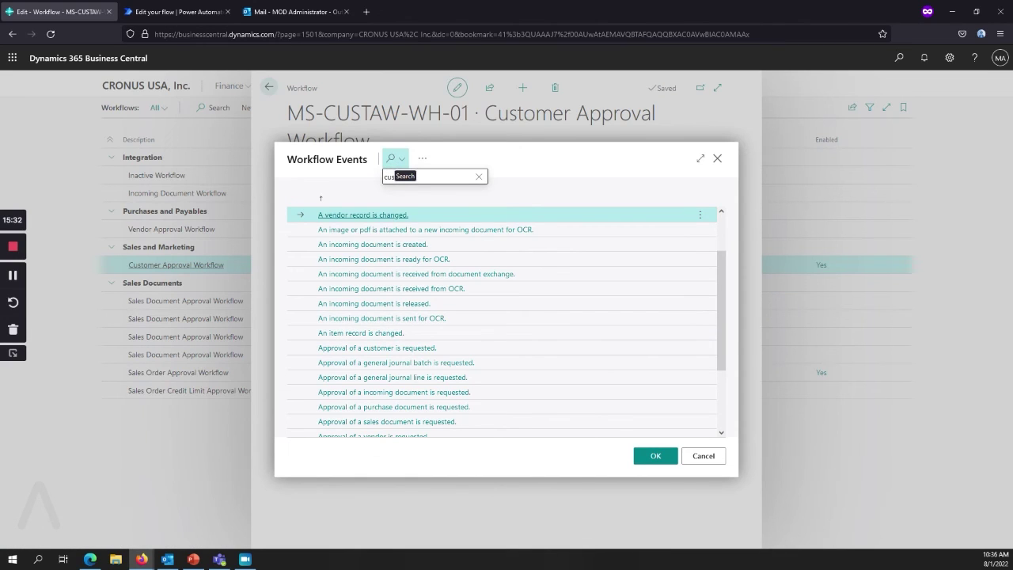
pyautogui.write('tomer')
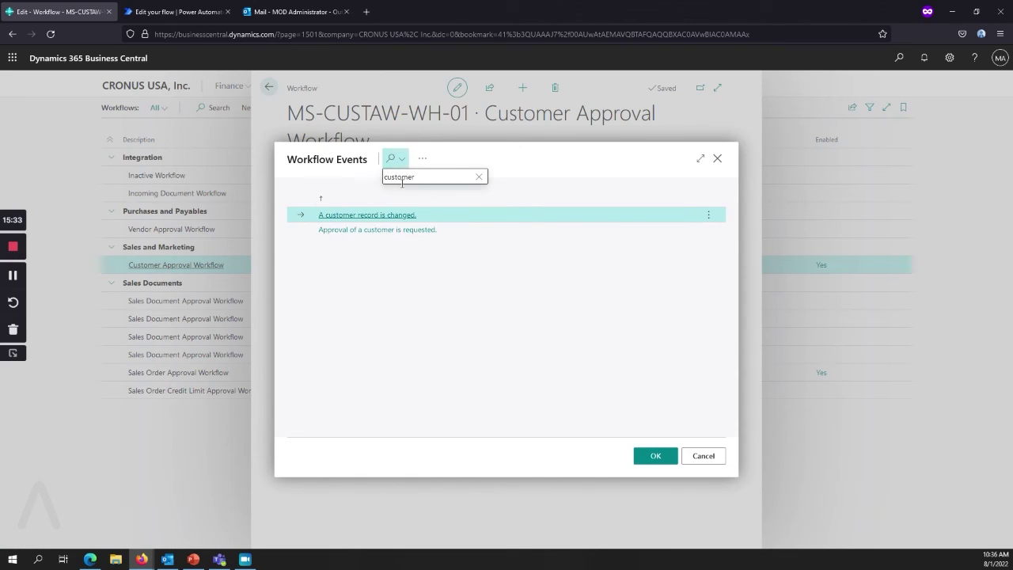
pyautogui.click(654, 457)
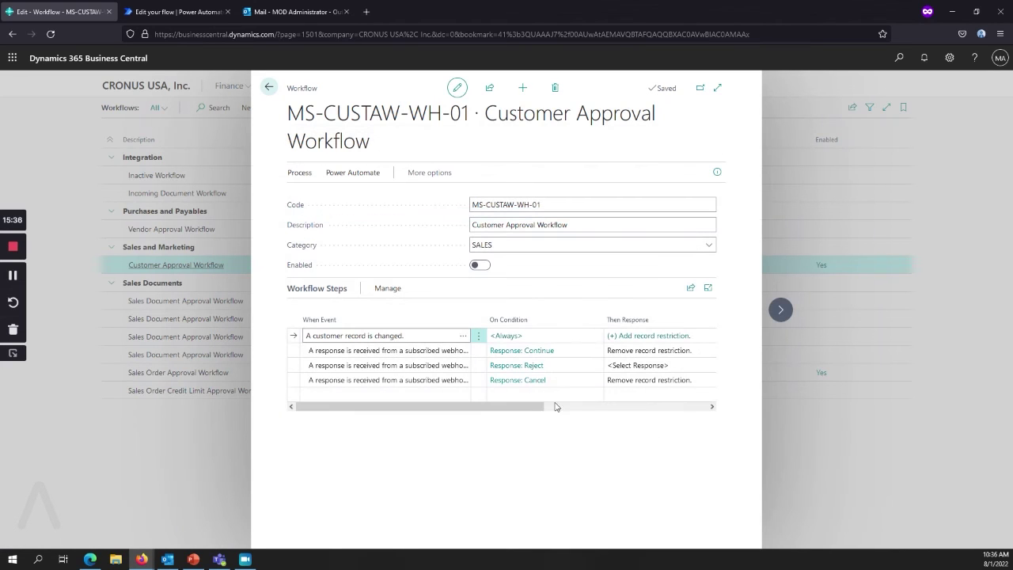
# Examine the field value change option in the first step's event conditions, then close the conditions without saving
pyautogui.click(548, 336)
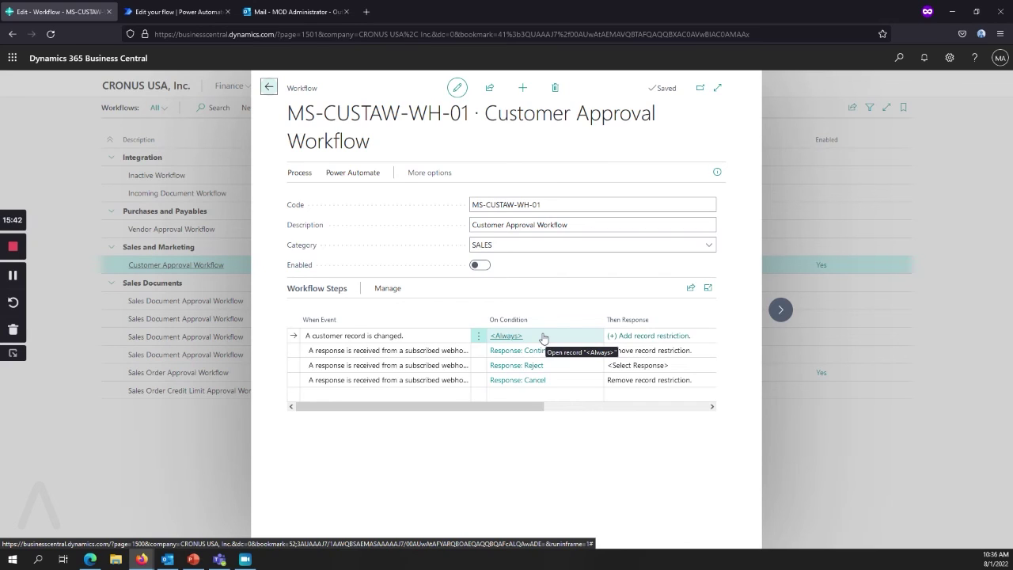
pyautogui.click(544, 337)
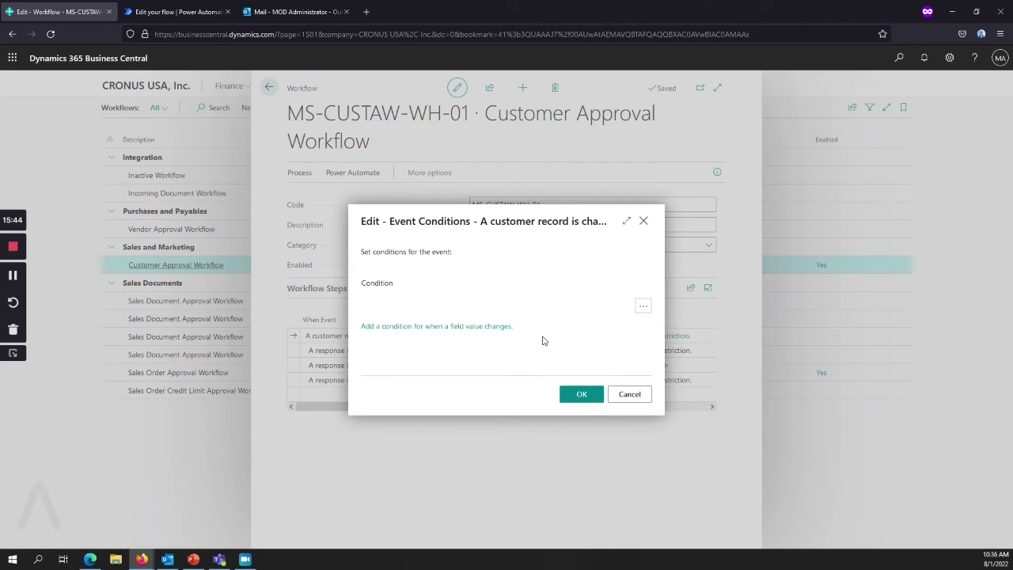
pyautogui.click(406, 327)
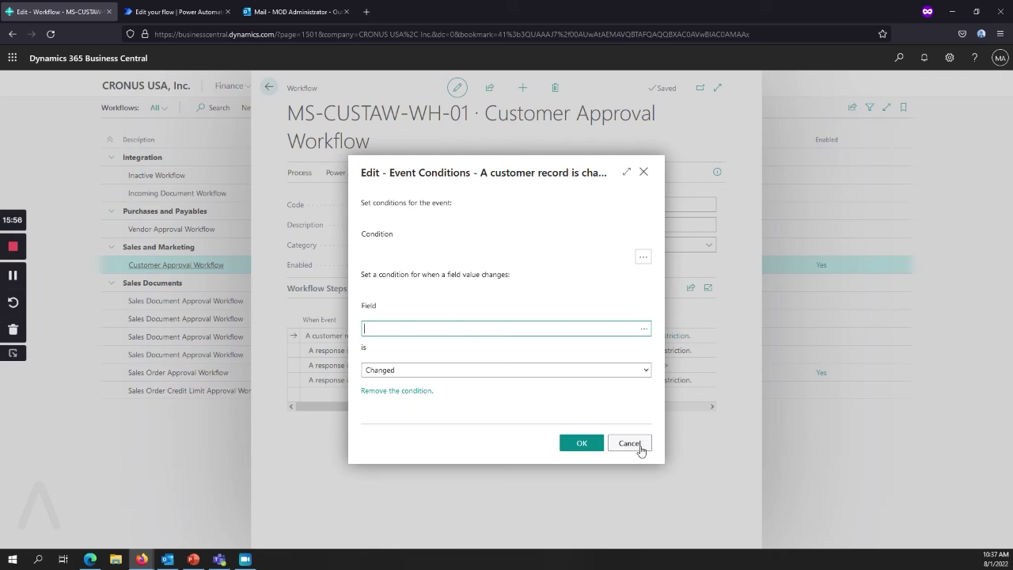
pyautogui.click(643, 172)
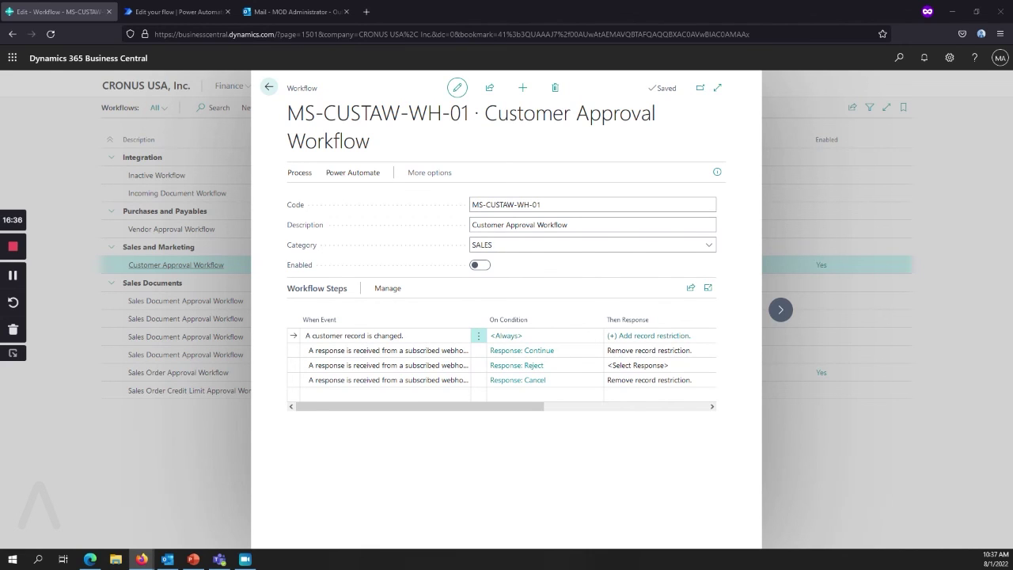
# Bring the ArcherPoint article on creating a Power App for Business Central into view, and move its window away again
pyautogui.moveTo(0, 65); pyautogui.dragTo(260, 70)
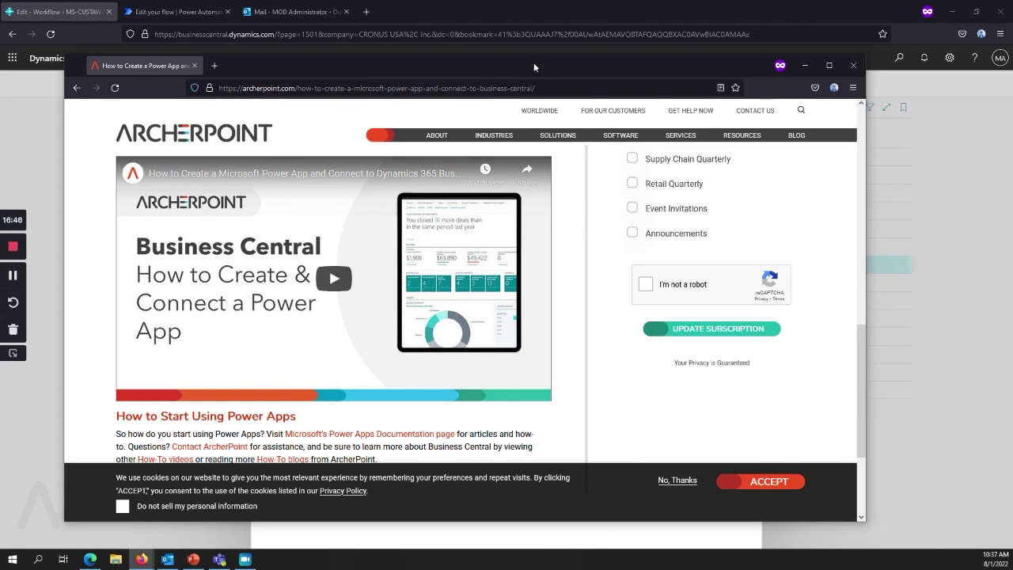
pyautogui.moveTo(533, 63); pyautogui.dragTo(0, 45)
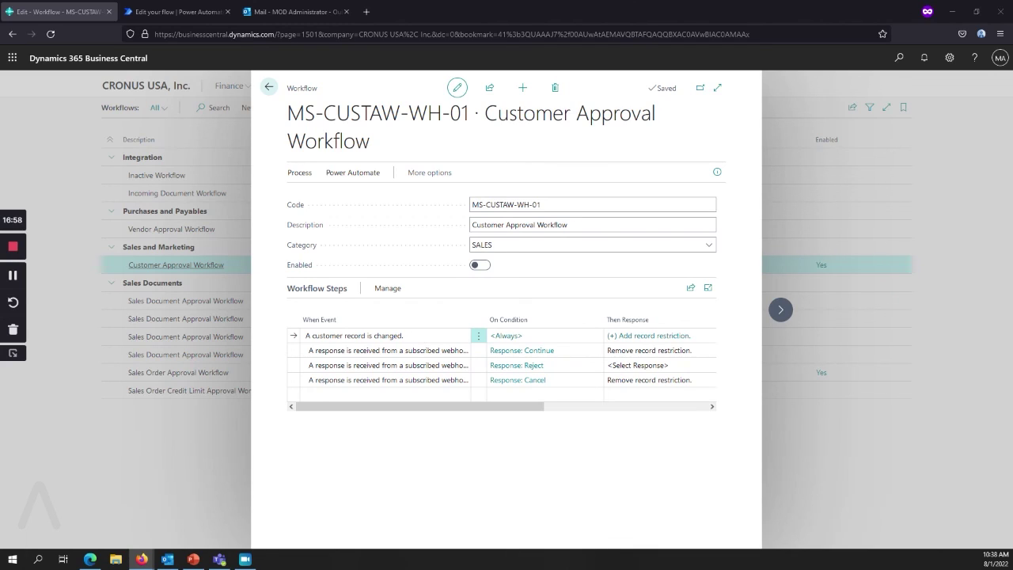
# Review the Solutions to Common Requests slide in PowerPoint, and return to the Workflows list in Business Central
pyautogui.click(200, 565)
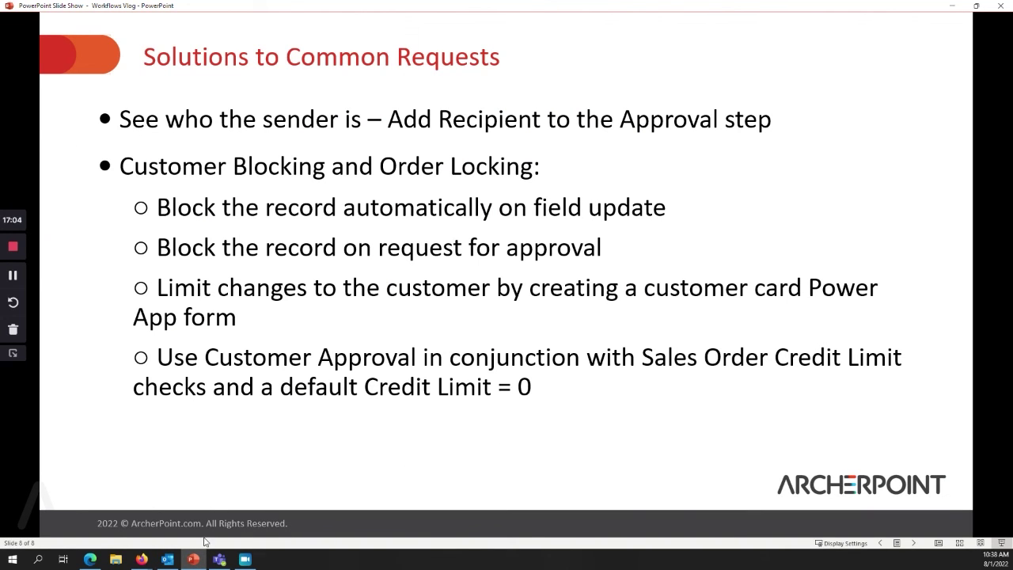
pyautogui.click(191, 560)
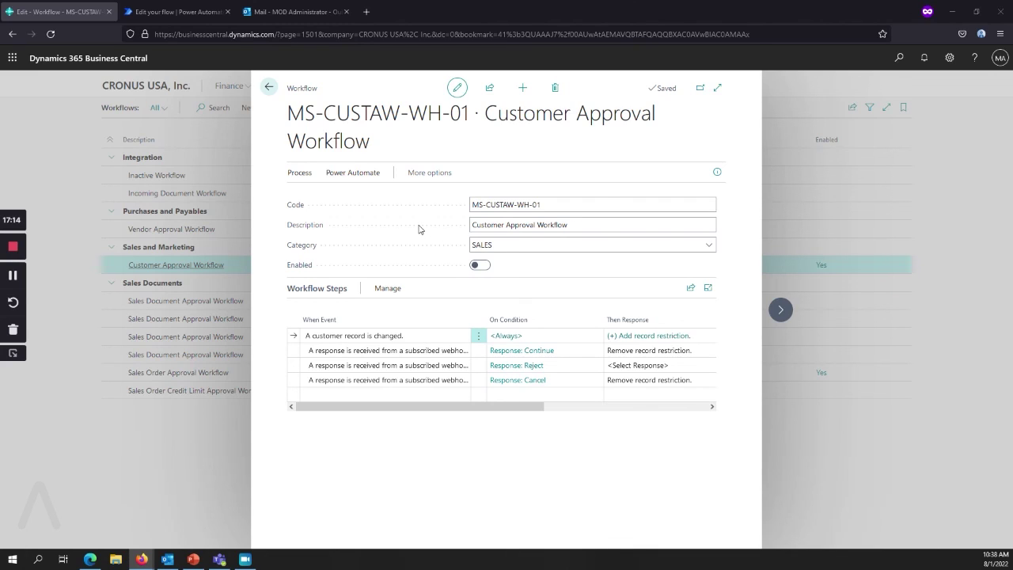
pyautogui.click(77, 250)
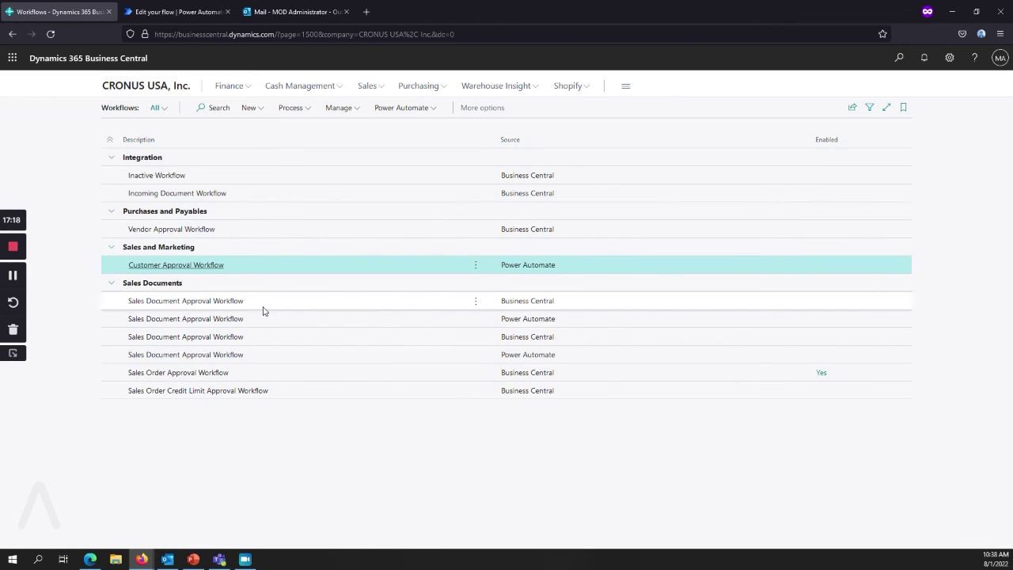